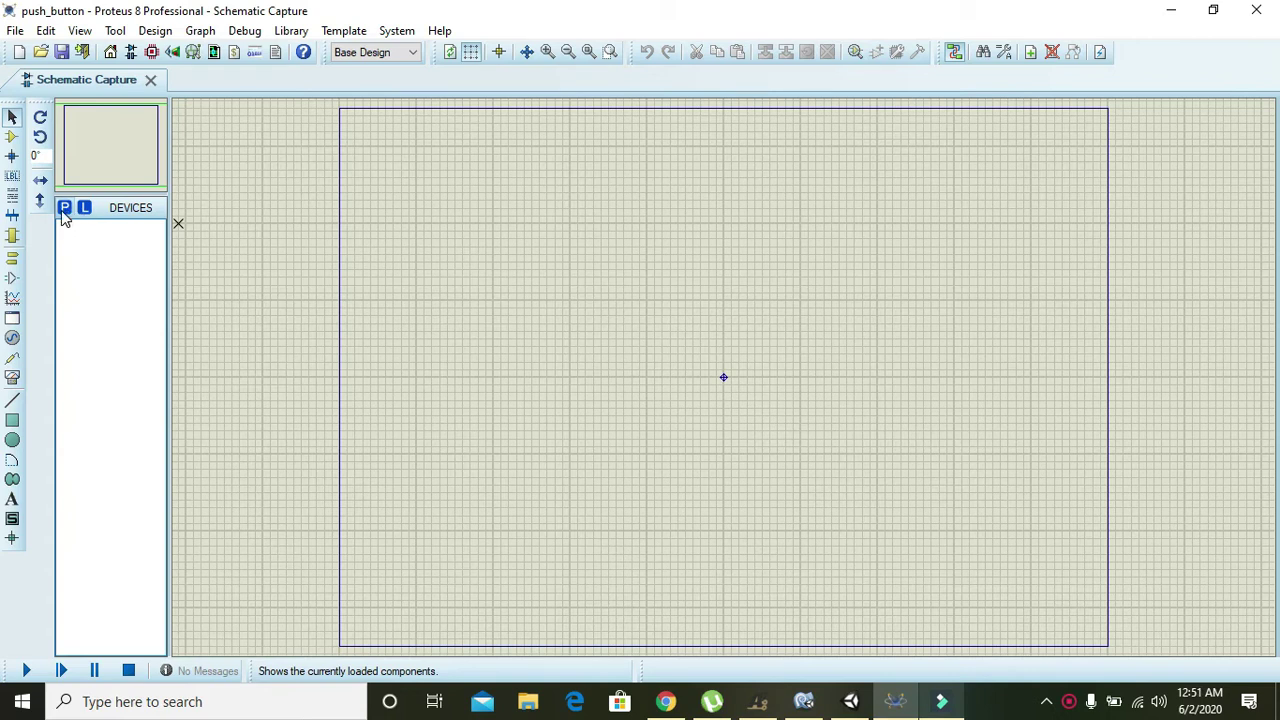
Add the BUTTON (SPST push button) part to the device list through Pick Devices.
click(65, 210)
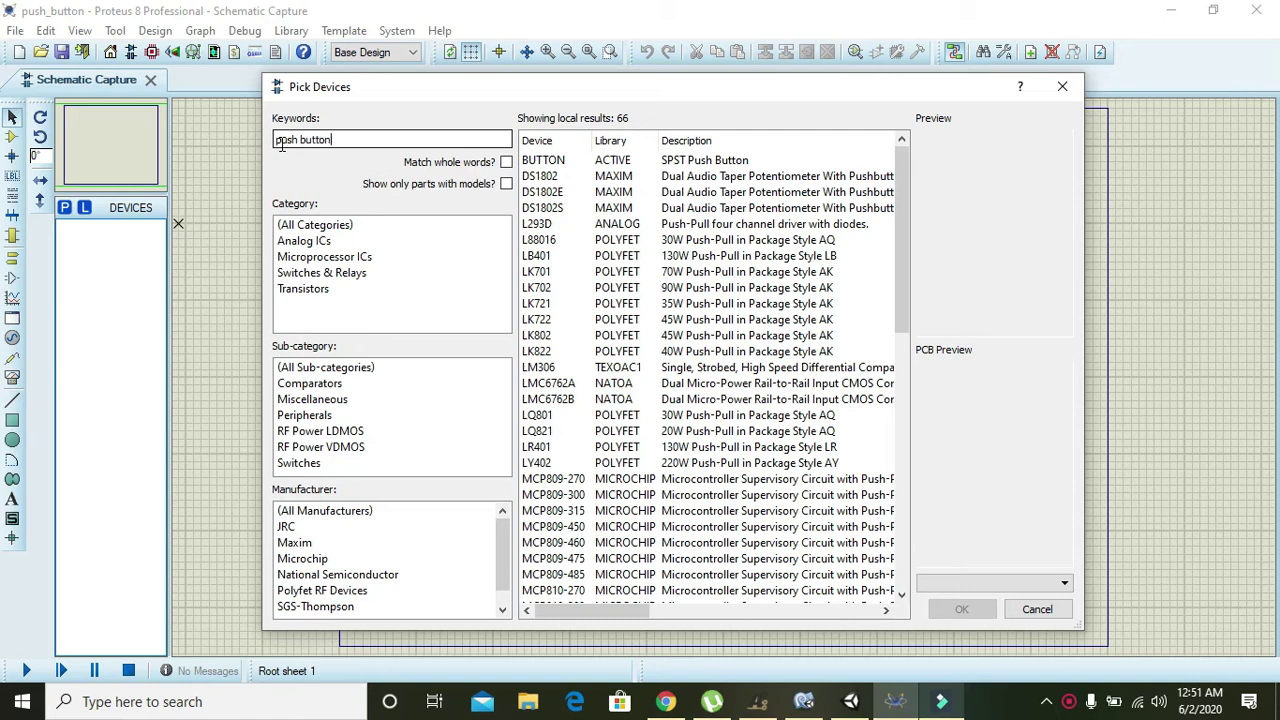
click(686, 162)
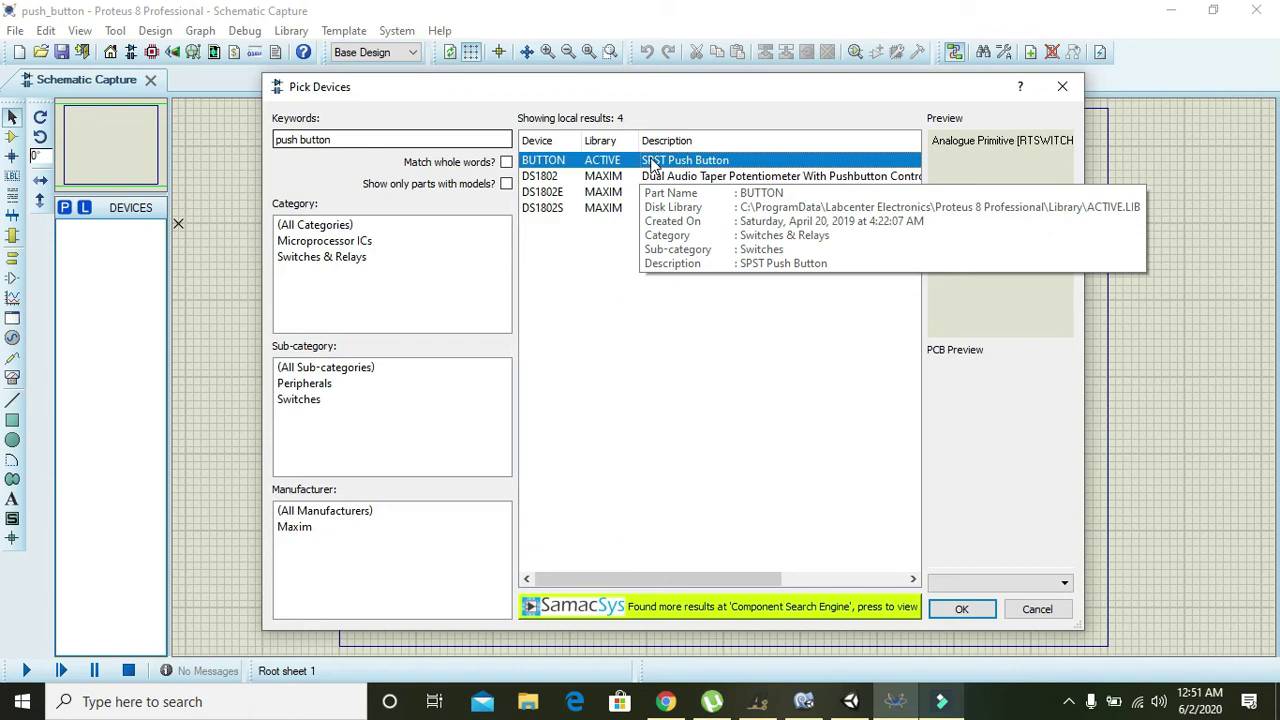
click(962, 611)
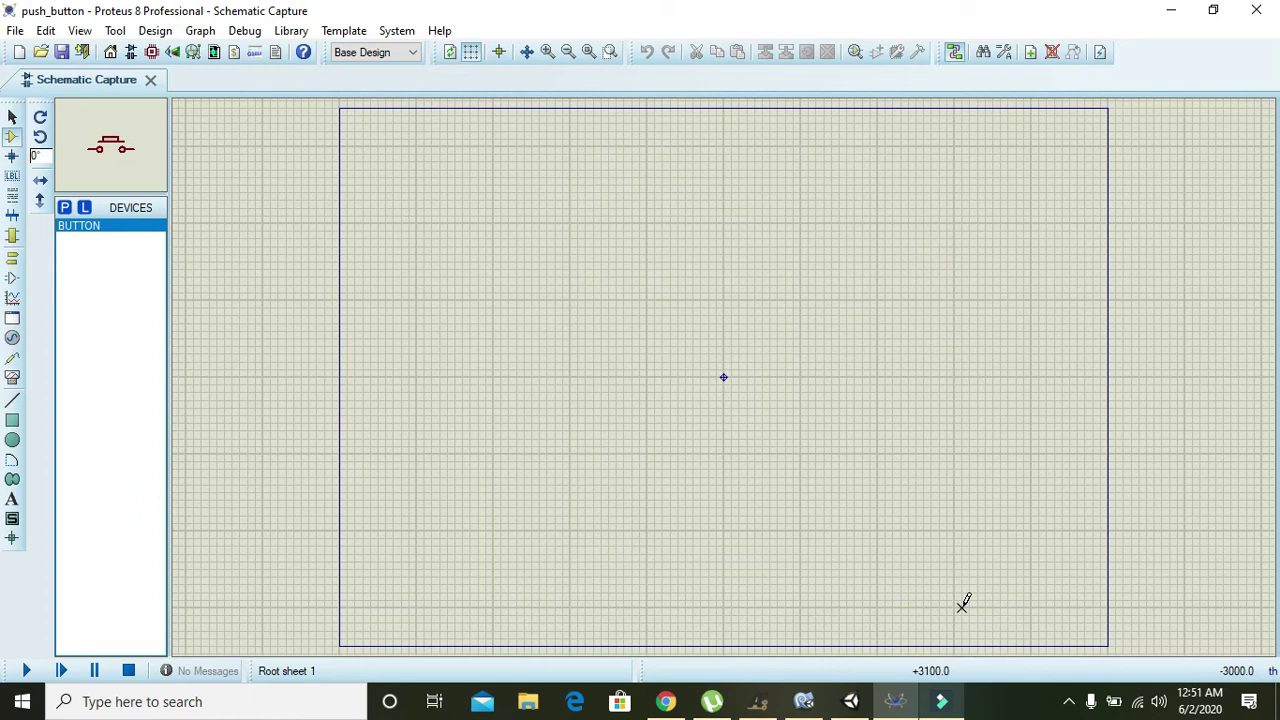
Place the push button left of the sheet centre, zoom in and drag it into position.
click(569, 335)
click(570, 336)
click(548, 52)
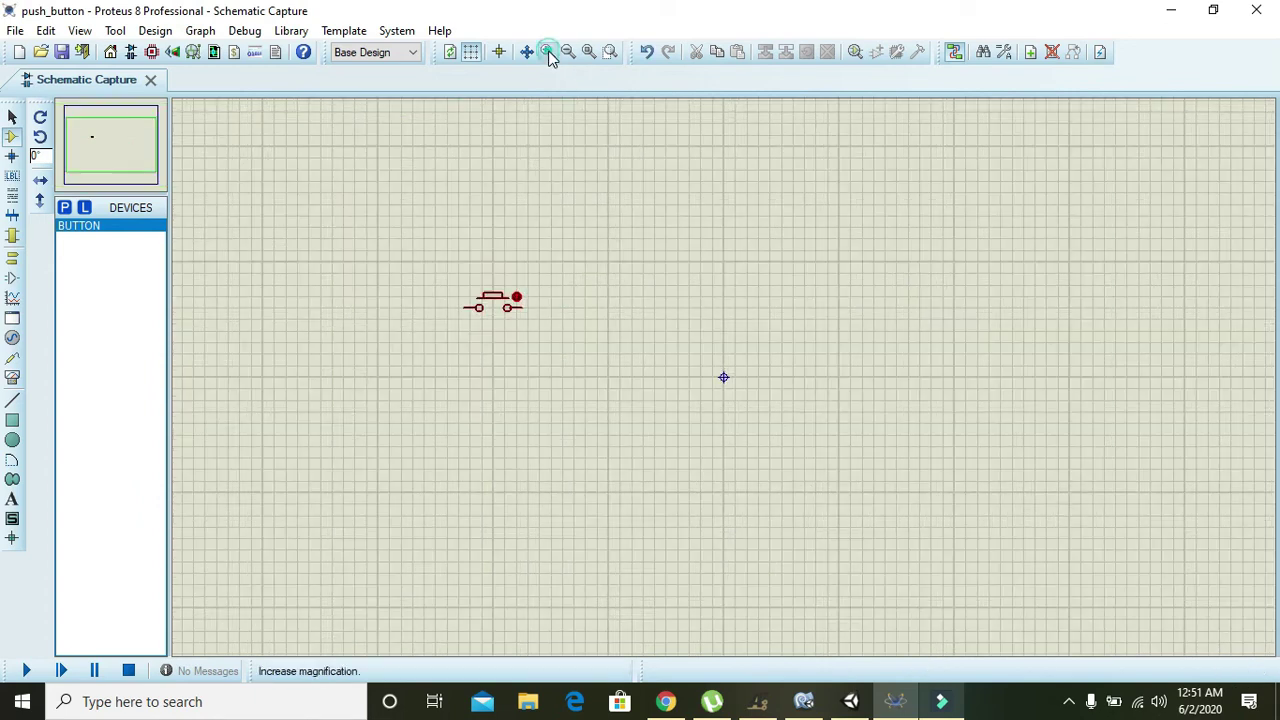
drag(447, 258, 596, 375)
click(594, 376)
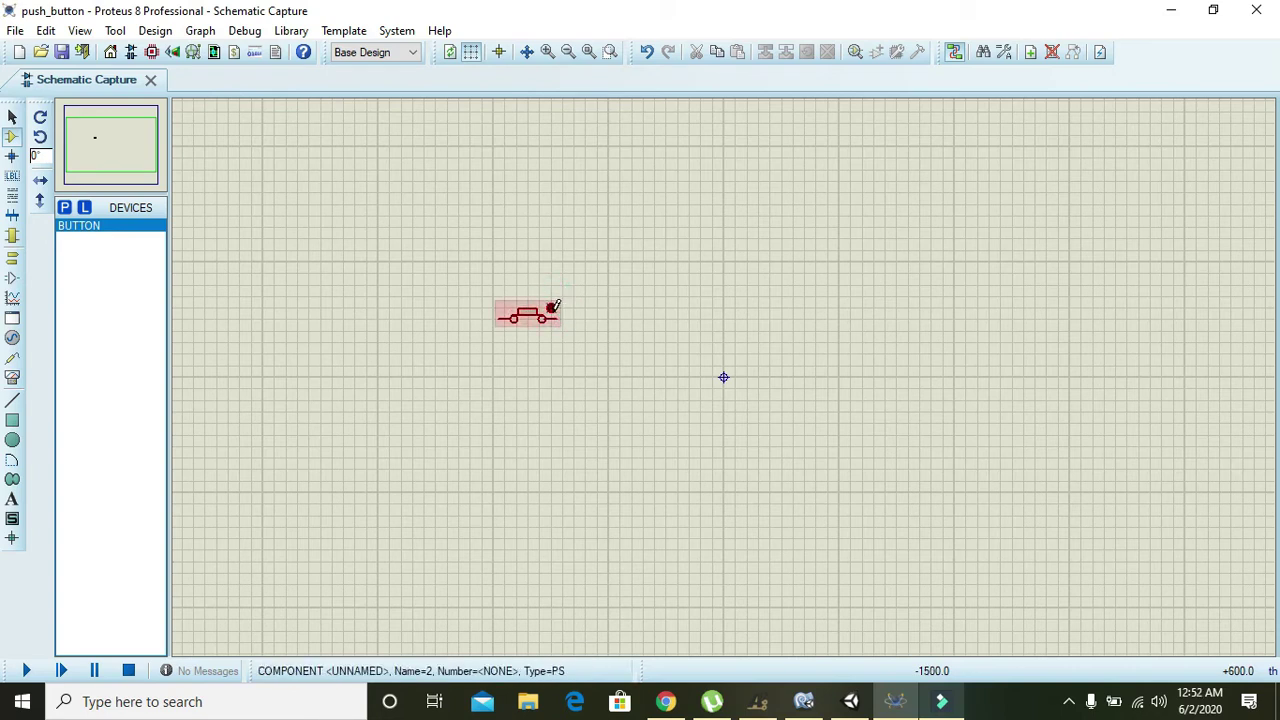
Test the push button by toggling its actuator several times, leaving it released.
click(552, 304)
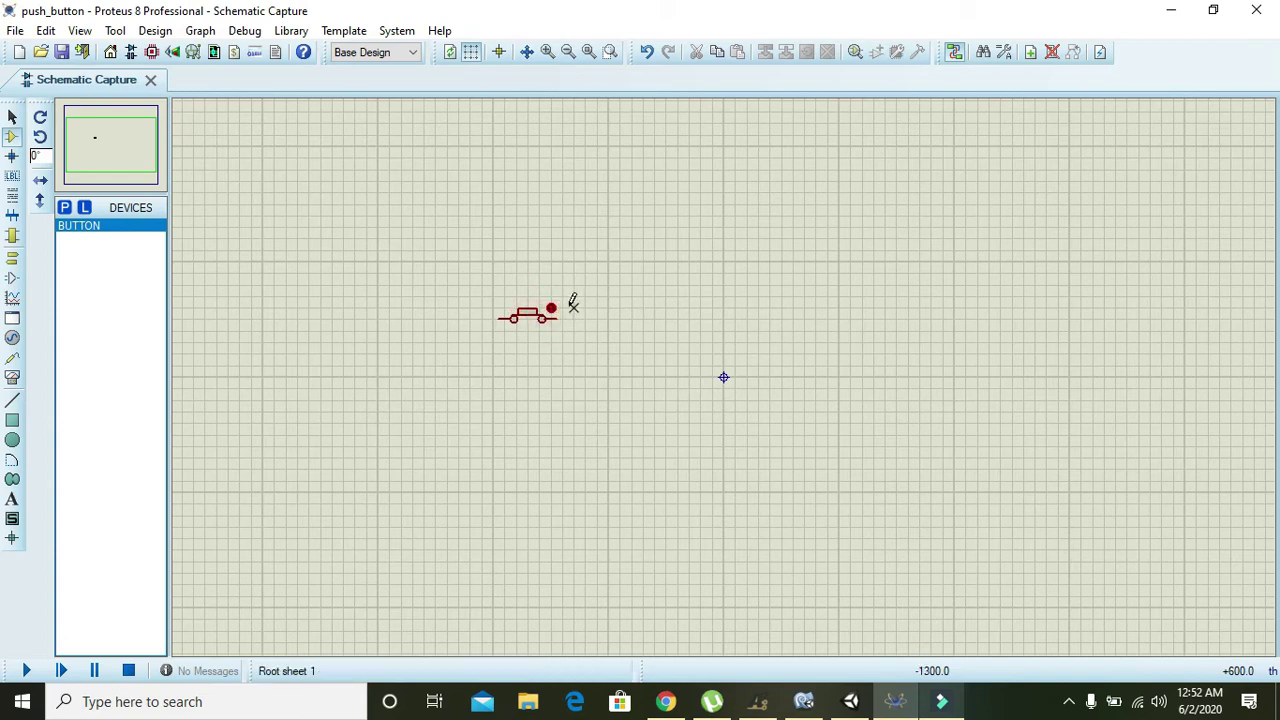
click(551, 306)
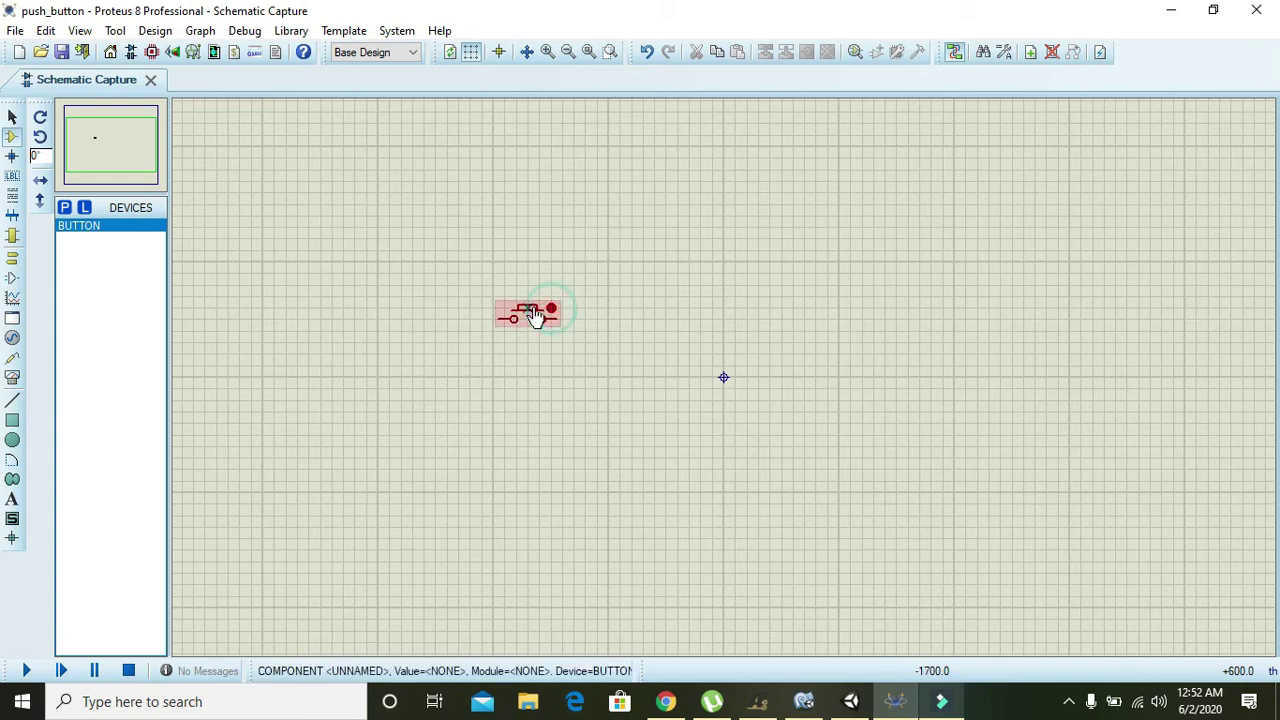
click(528, 317)
click(528, 317)
click(551, 307)
click(551, 306)
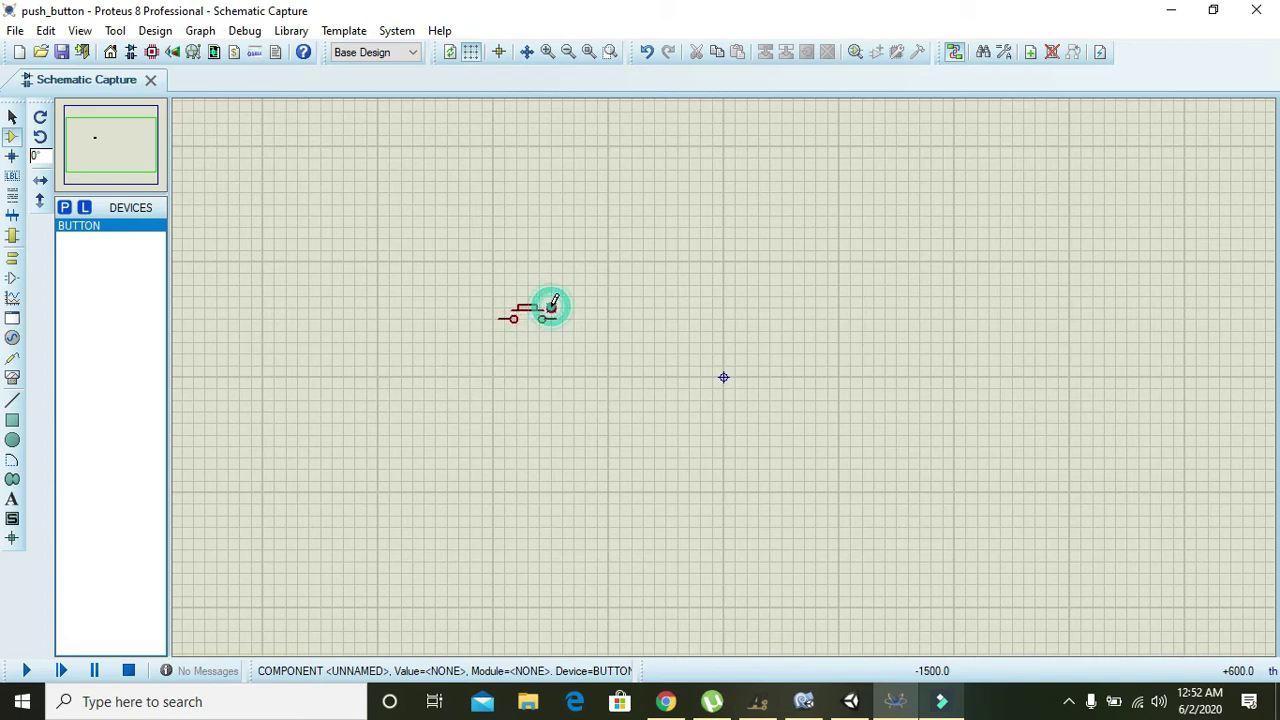
click(551, 306)
click(551, 306)
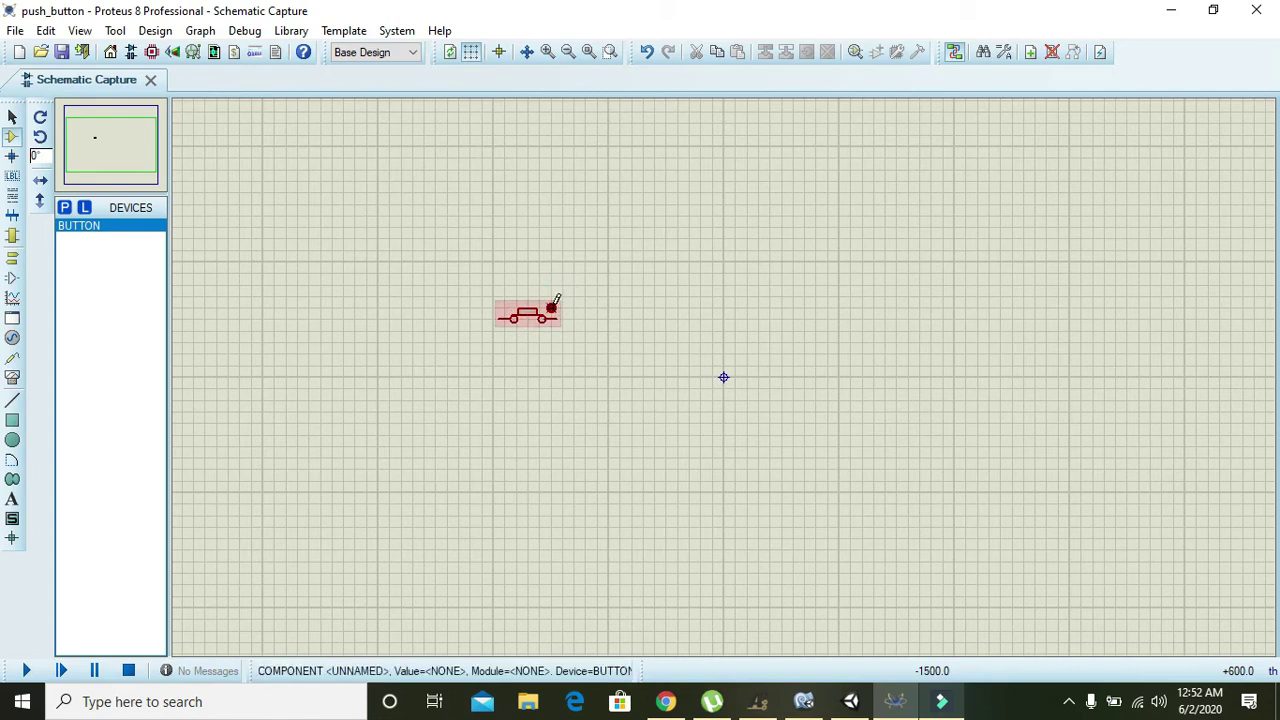
click(551, 306)
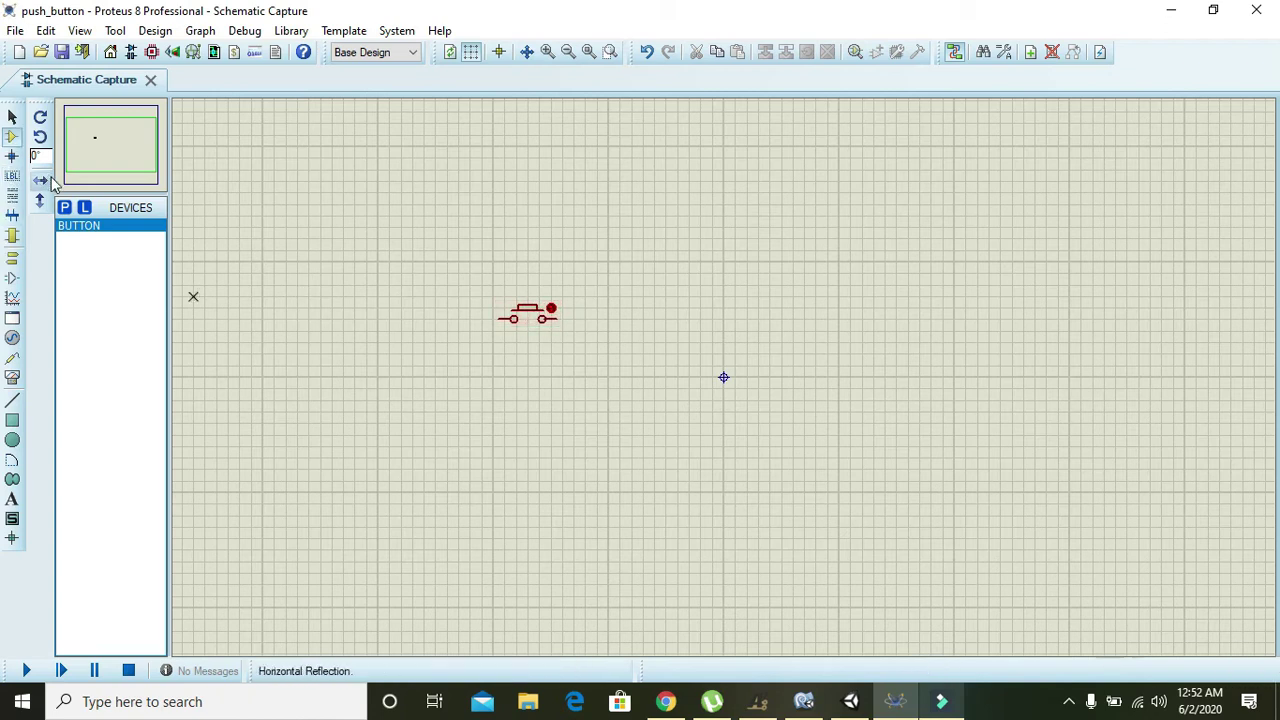
click(64, 208)
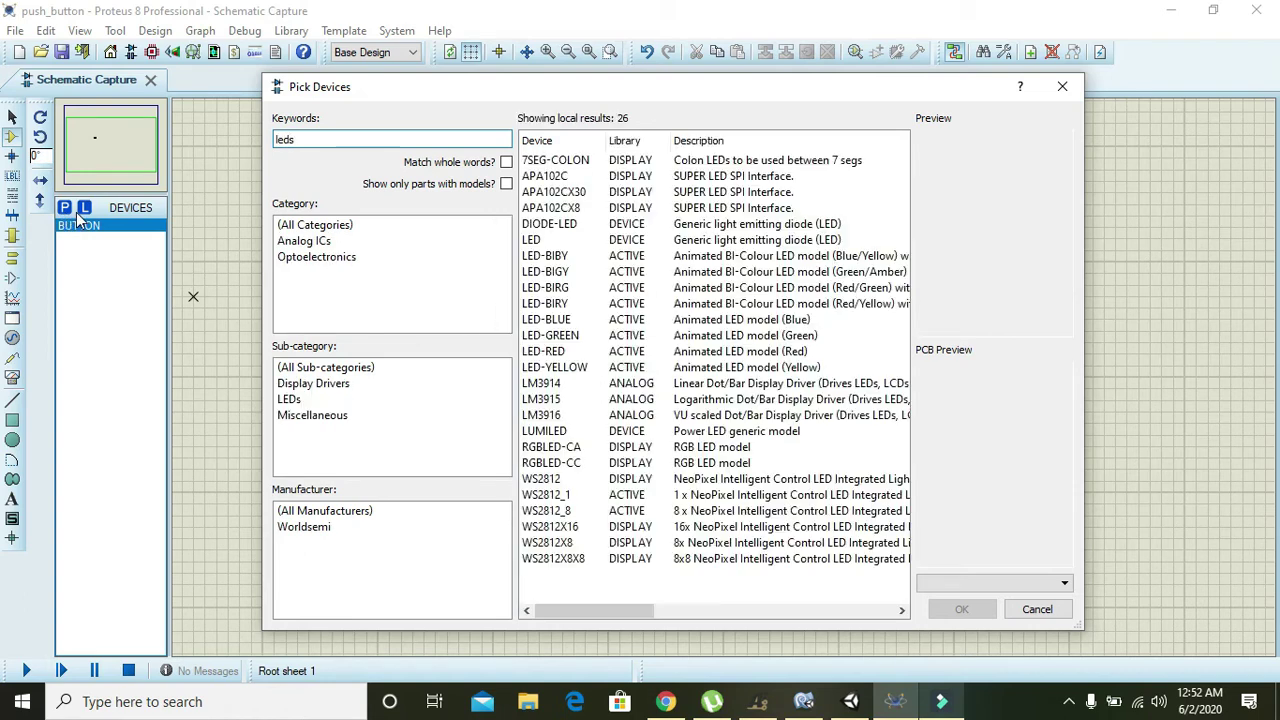
Add the LED-GREEN part to the device list.
click(657, 493)
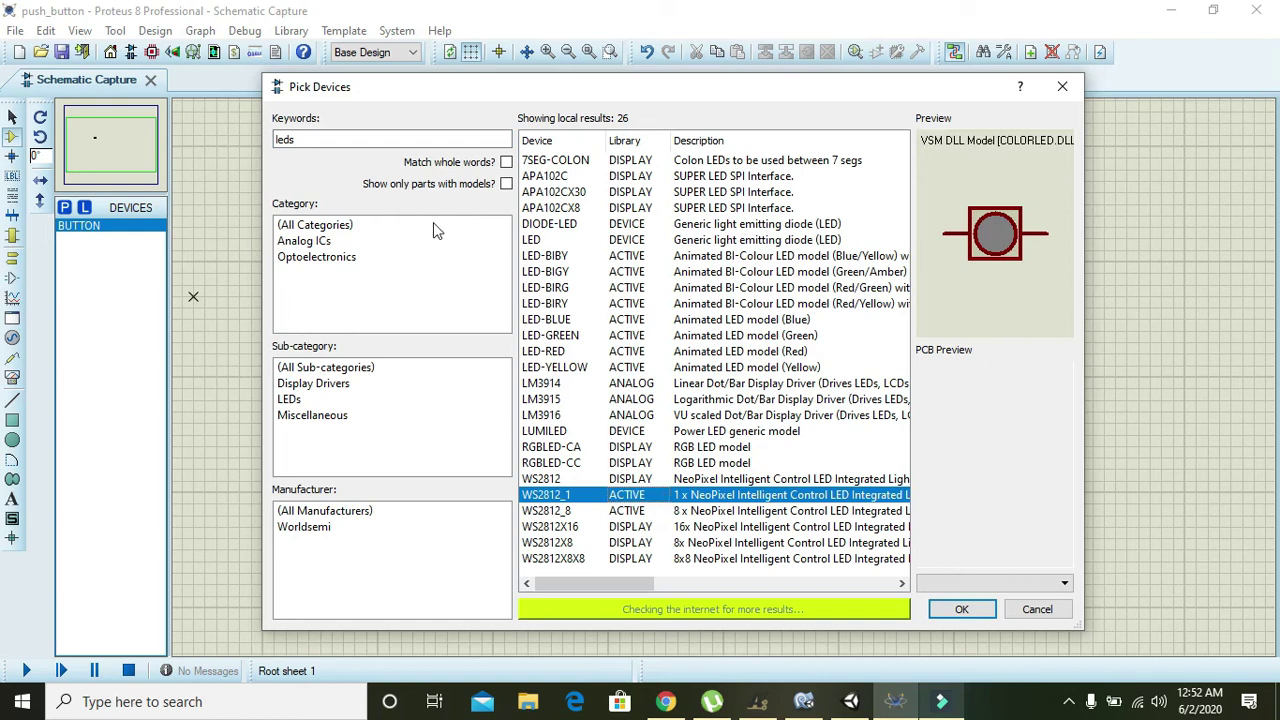
click(621, 335)
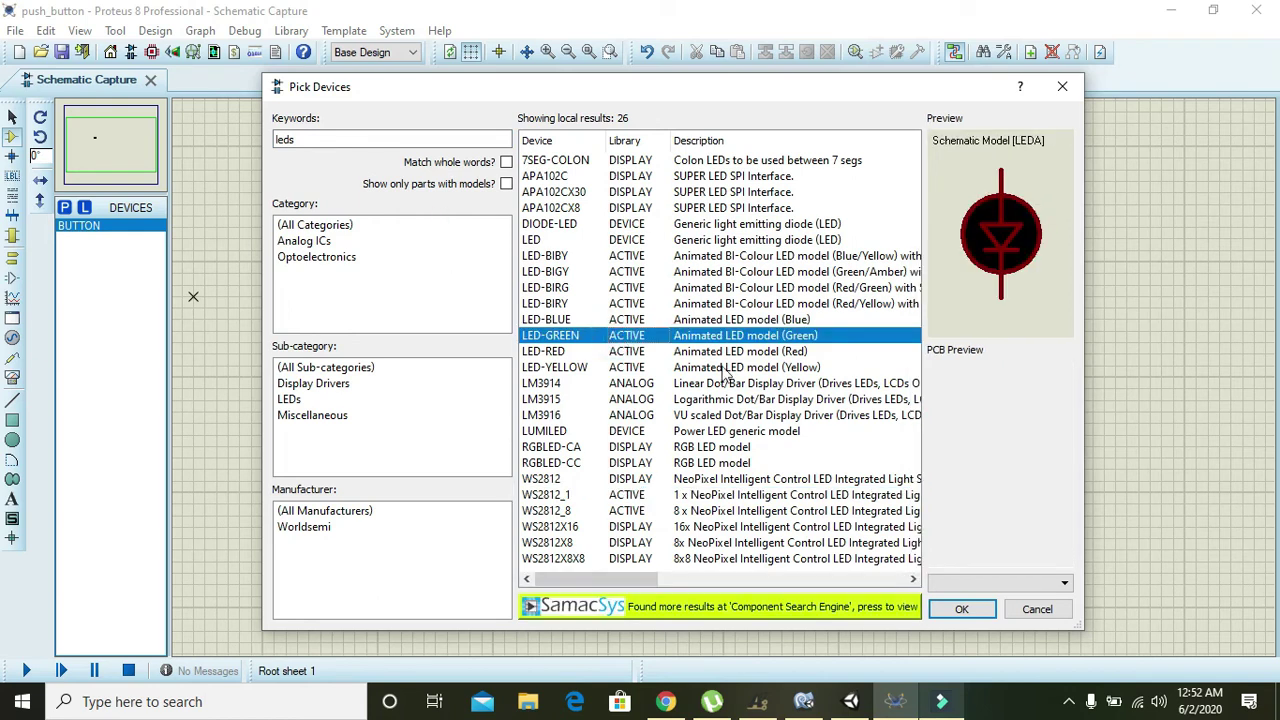
click(968, 608)
Place green LEDs D1, D2 and D3 in a vertical column right of the button.
click(680, 243)
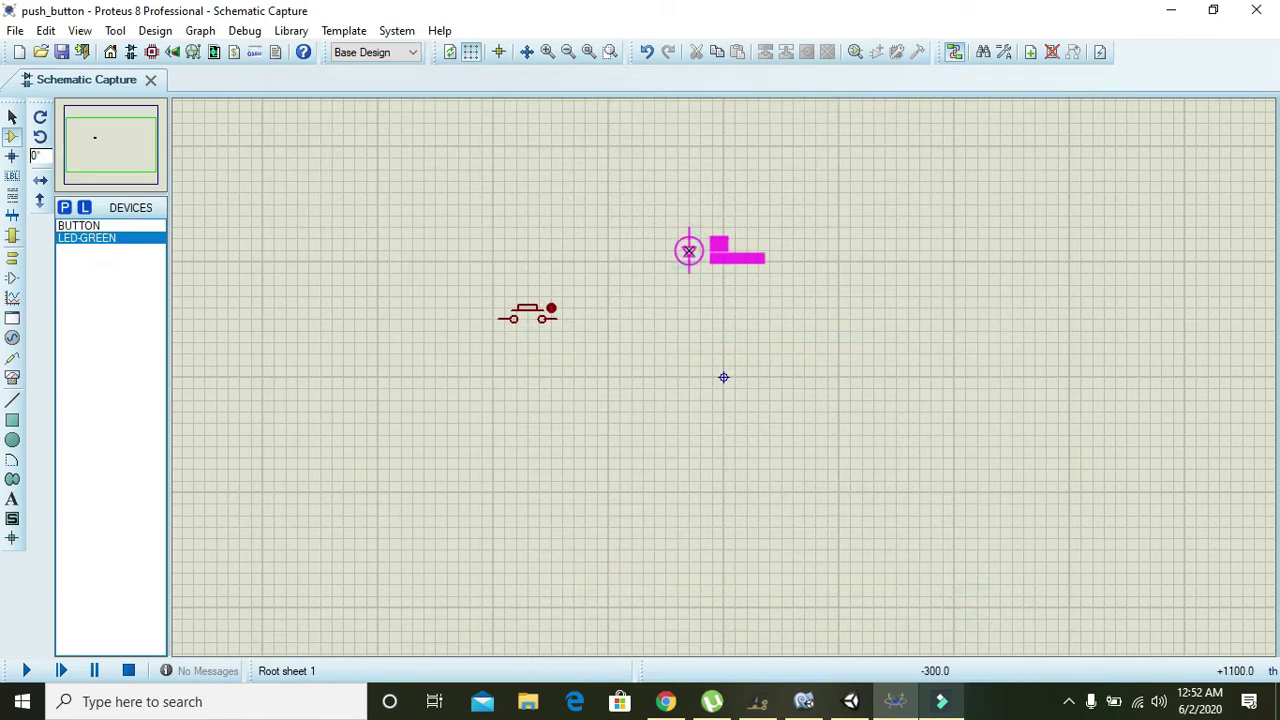
click(688, 250)
click(692, 295)
click(688, 366)
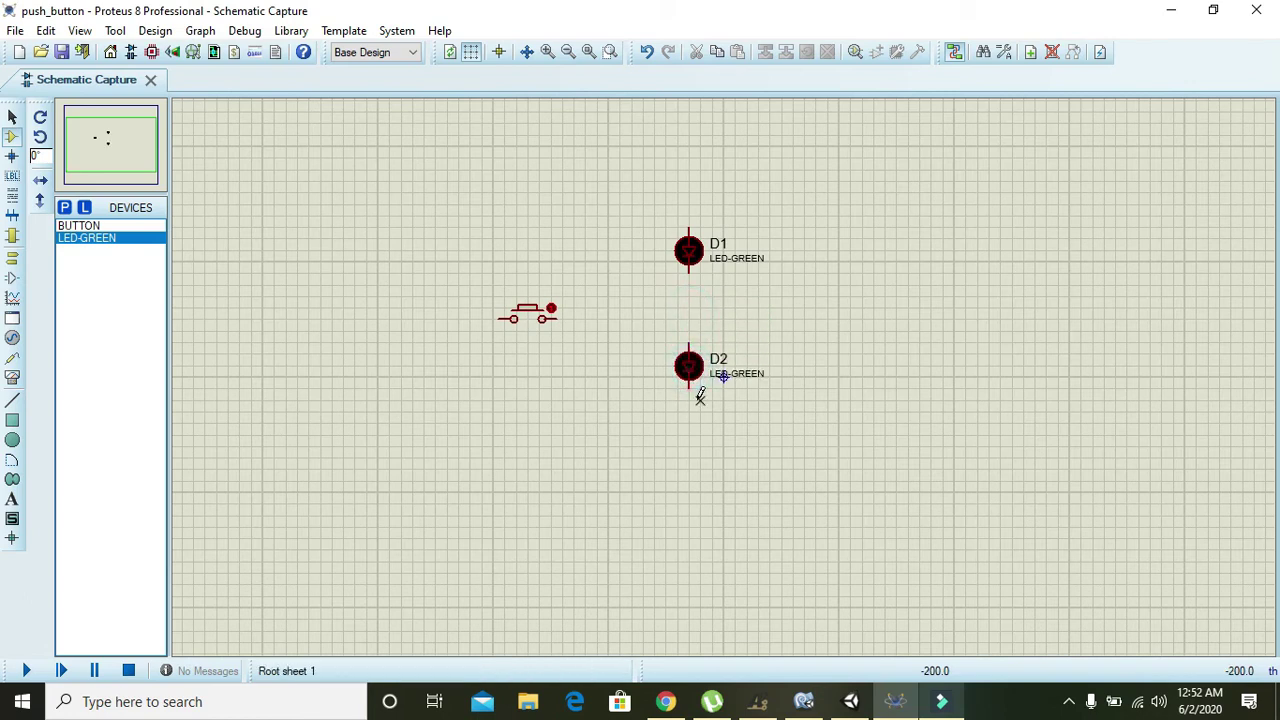
click(700, 394)
click(688, 468)
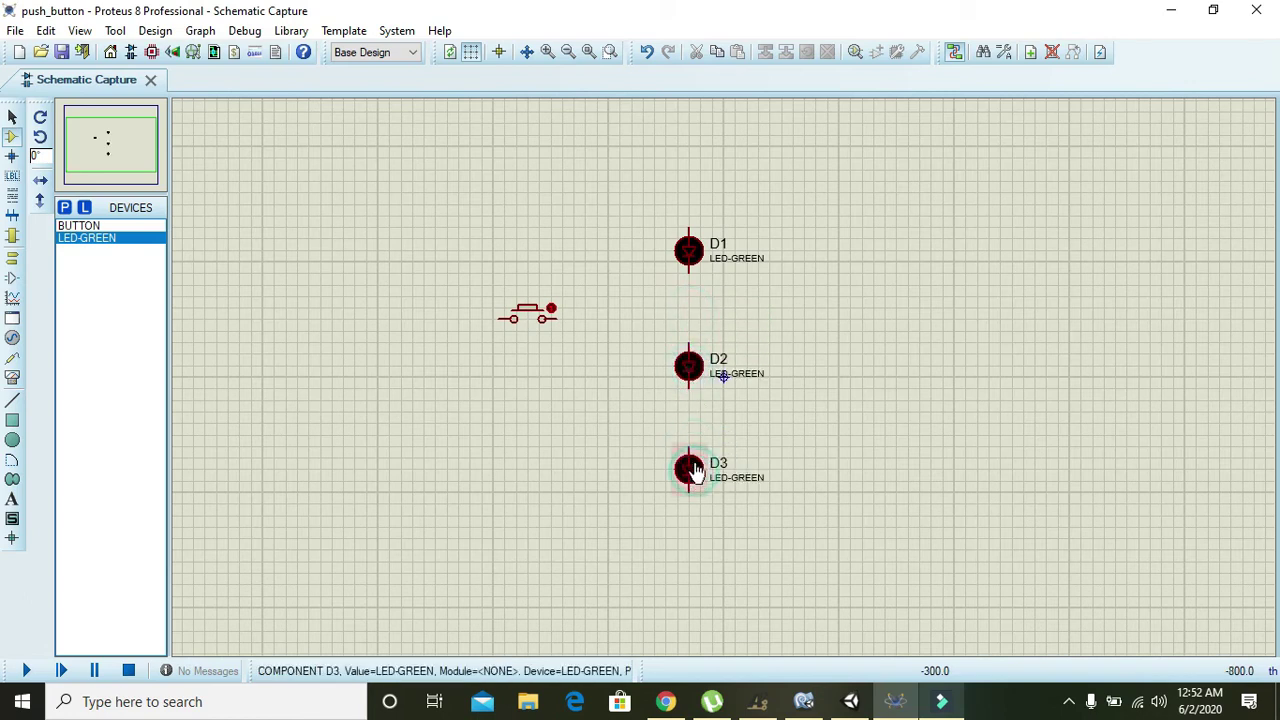
click(690, 444)
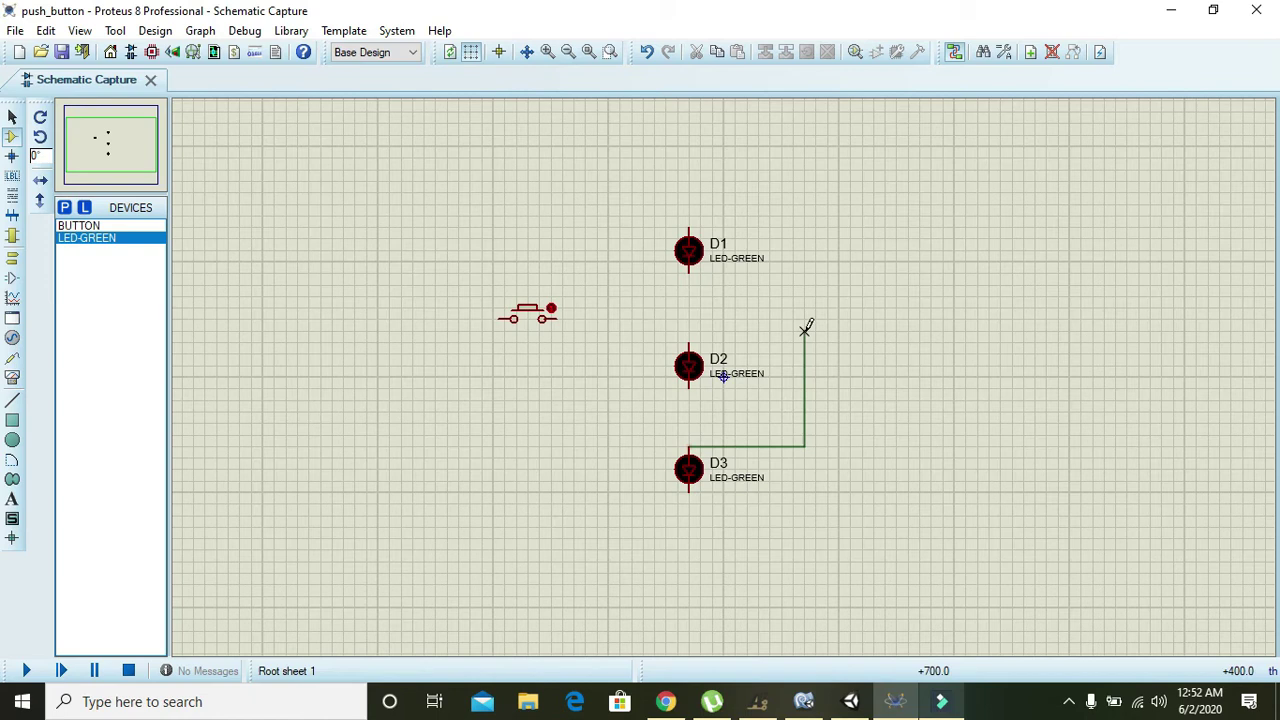
Wire the anodes of D1, D2 and D3 together.
click(689, 333)
click(688, 228)
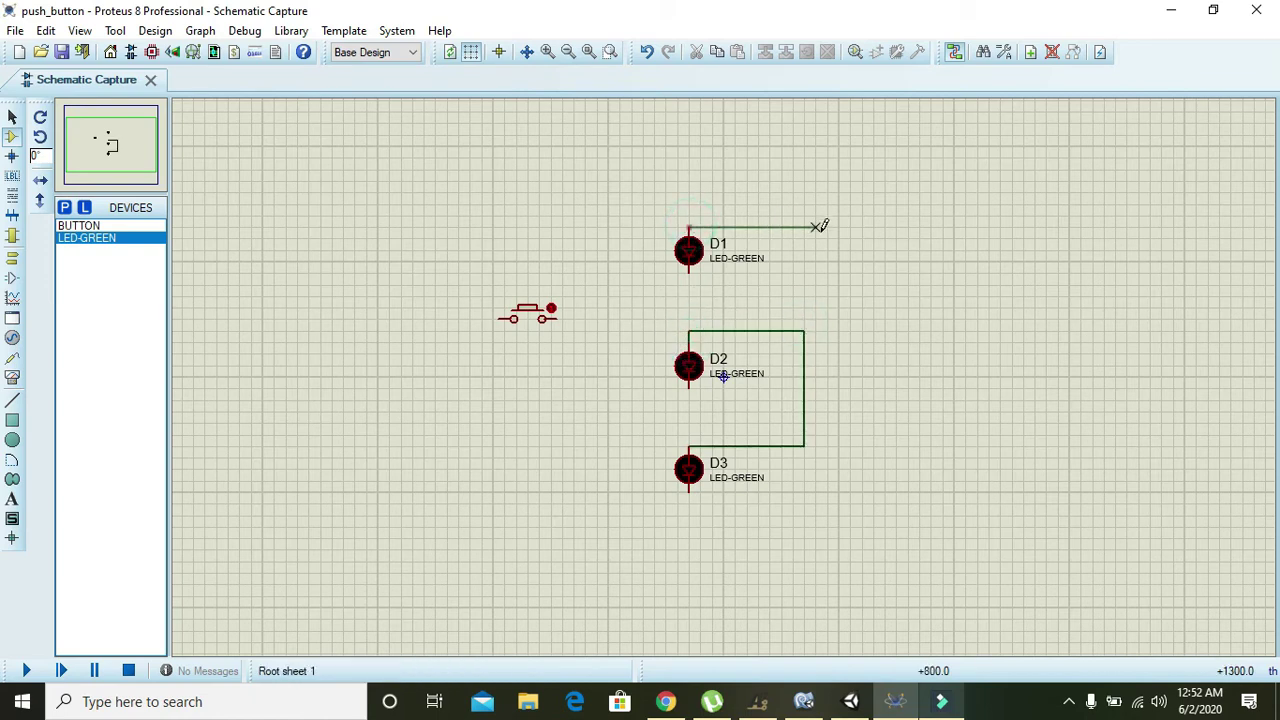
click(804, 330)
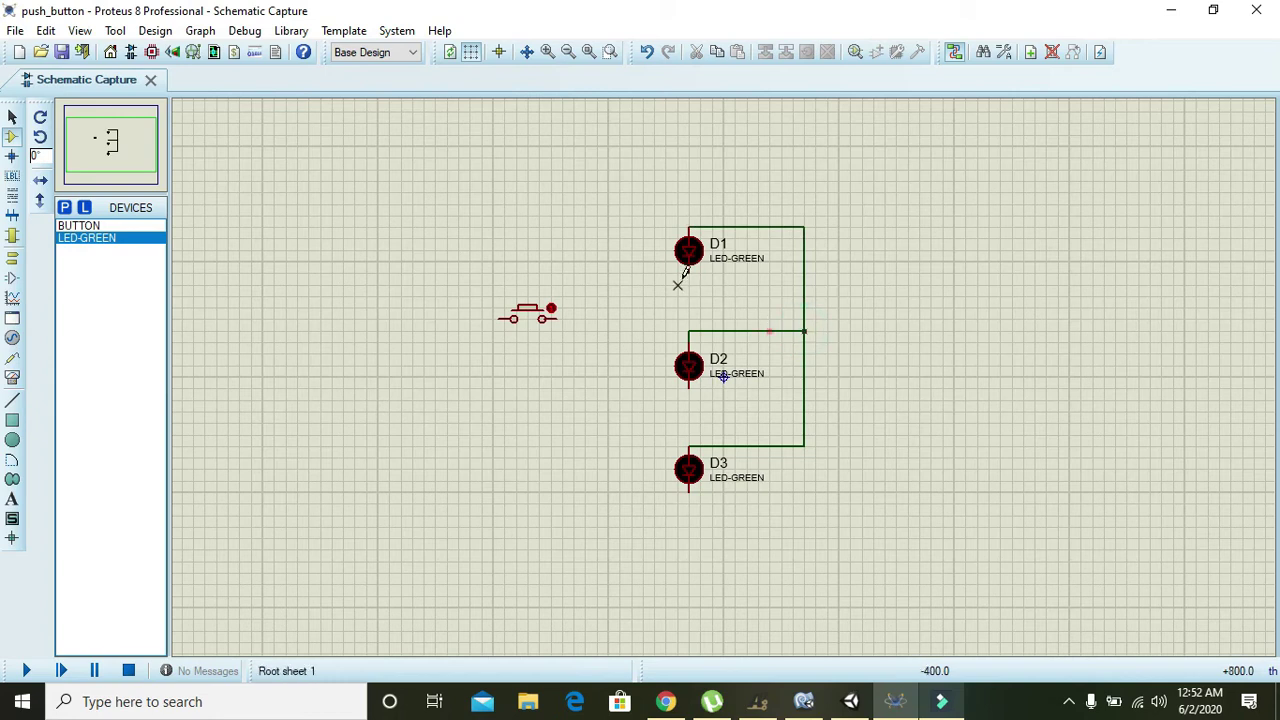
Place a GROUND terminal below D3 and wire D3's cathode to it.
click(11, 258)
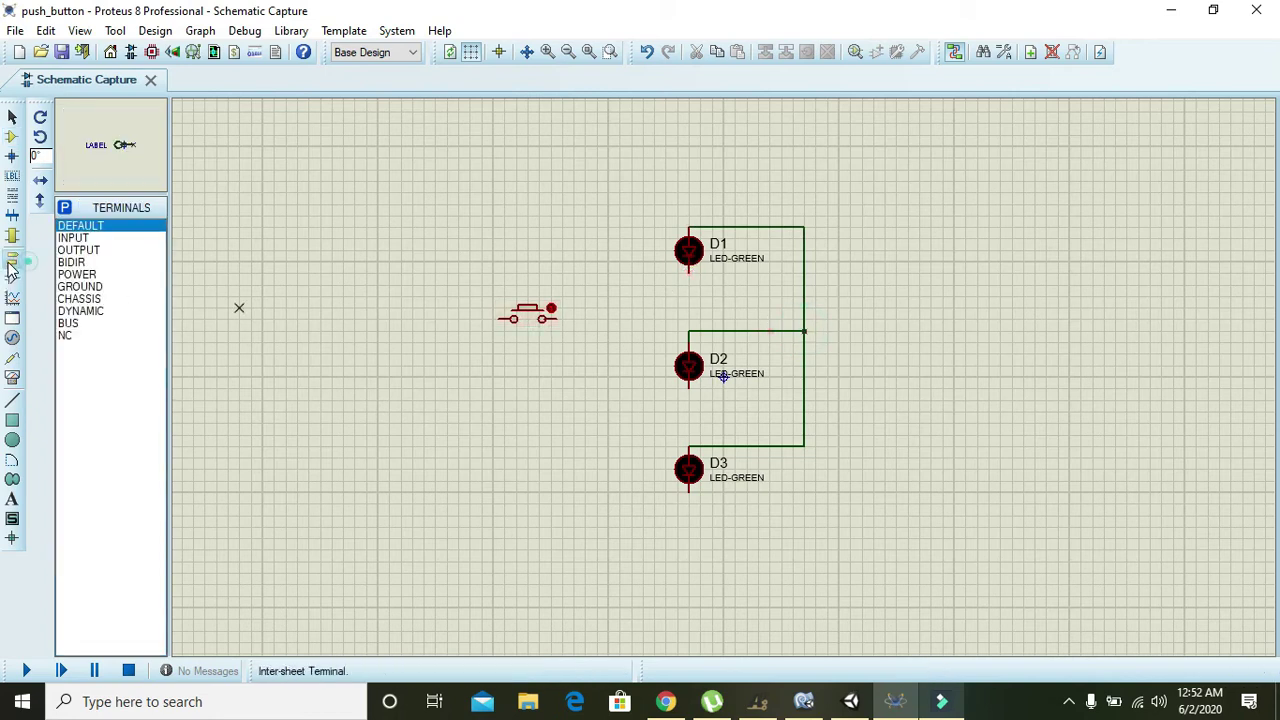
click(80, 287)
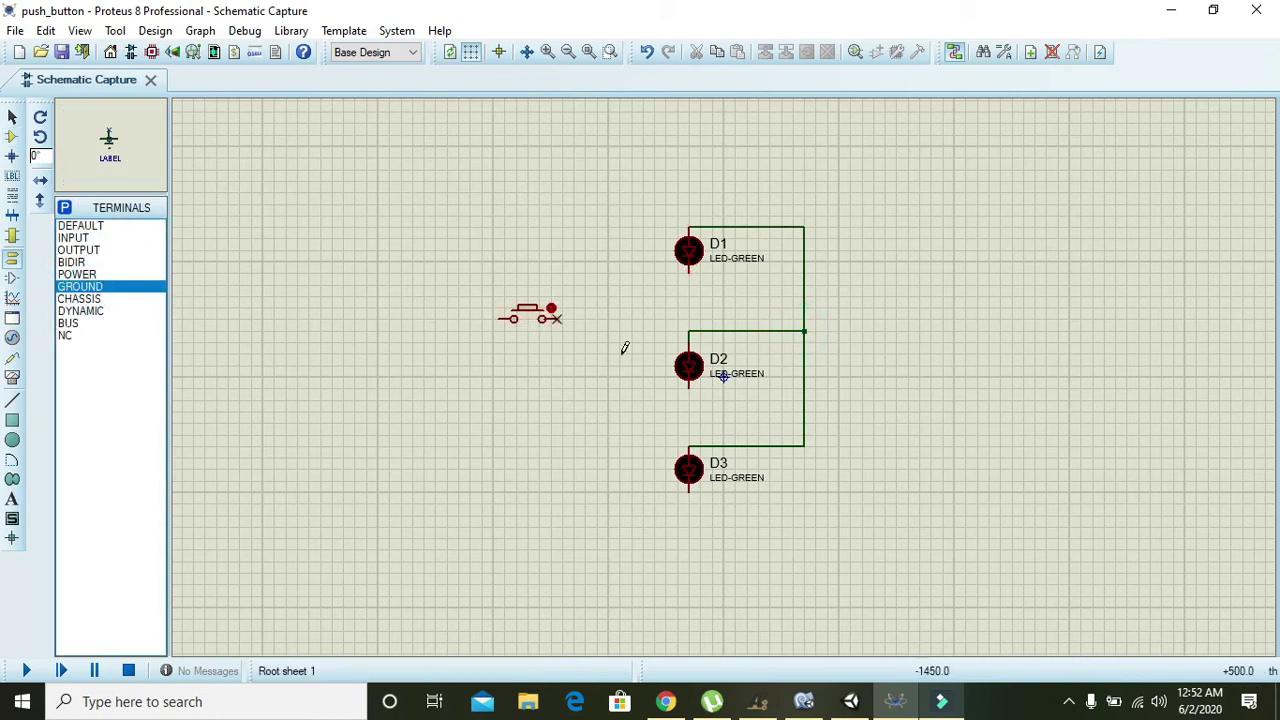
click(688, 532)
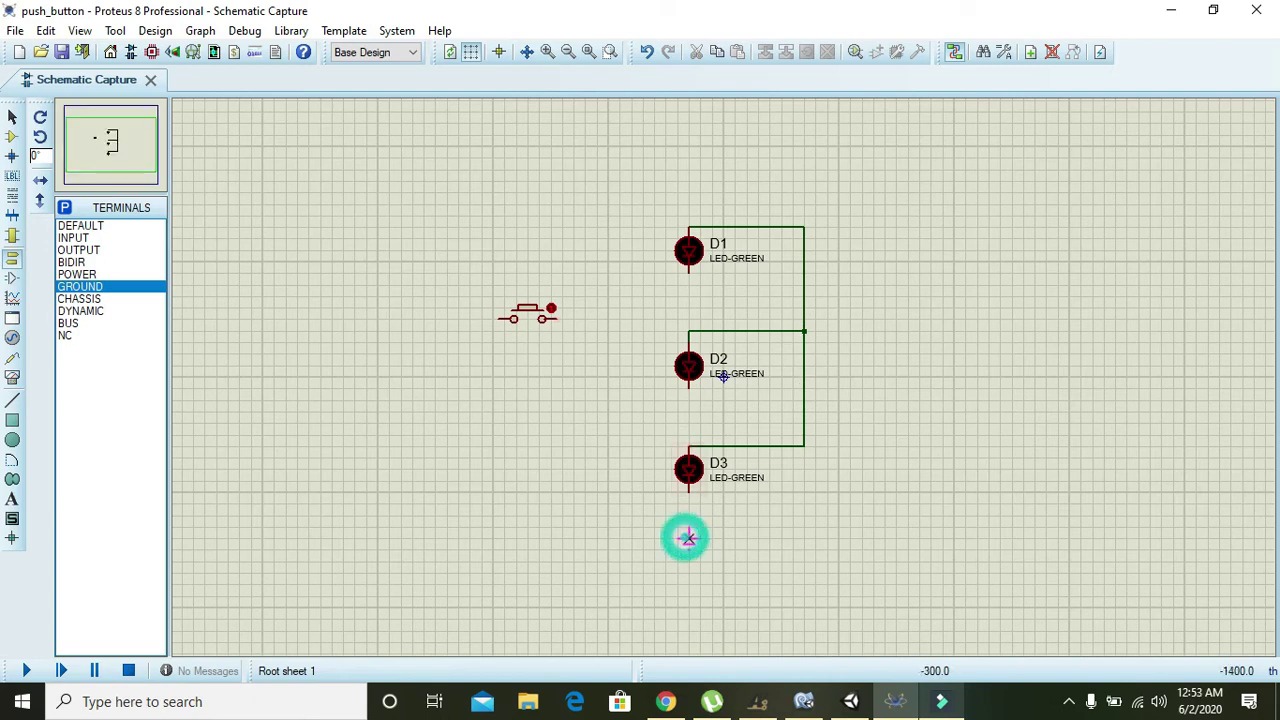
click(688, 526)
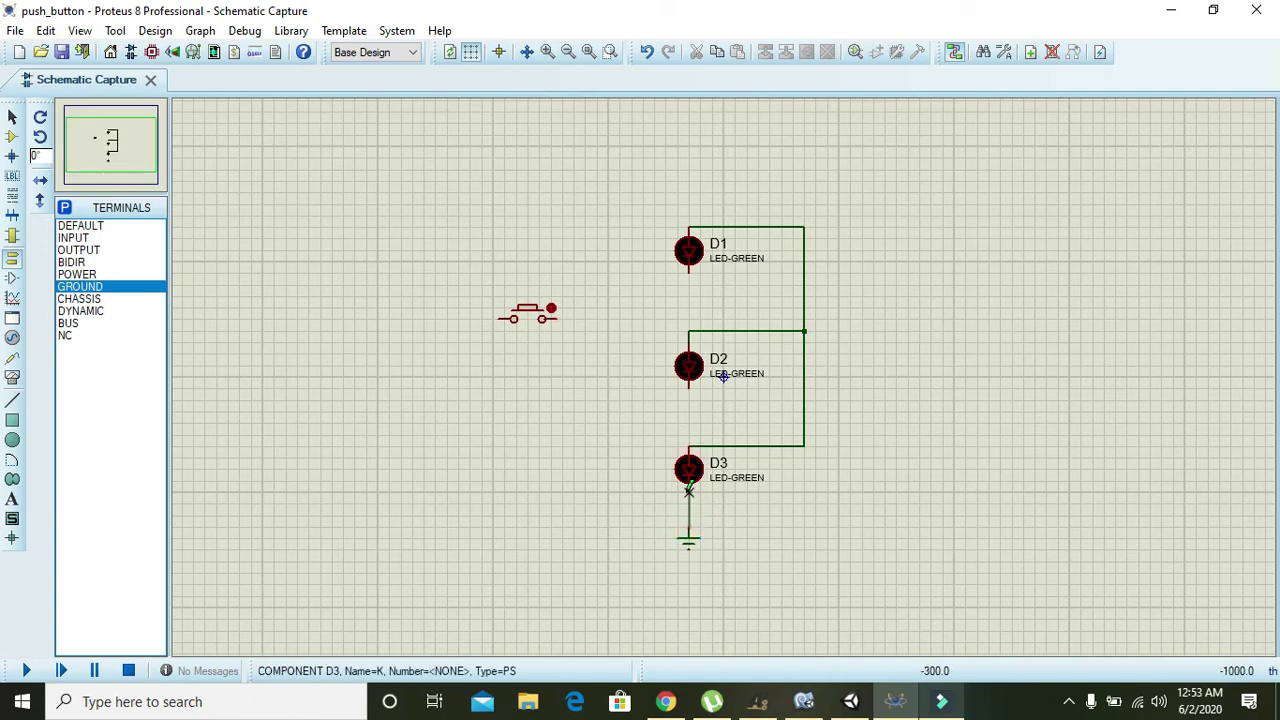
click(688, 490)
Route D2's cathode wire to the ground line and start D1's cathode wire toward it.
click(688, 388)
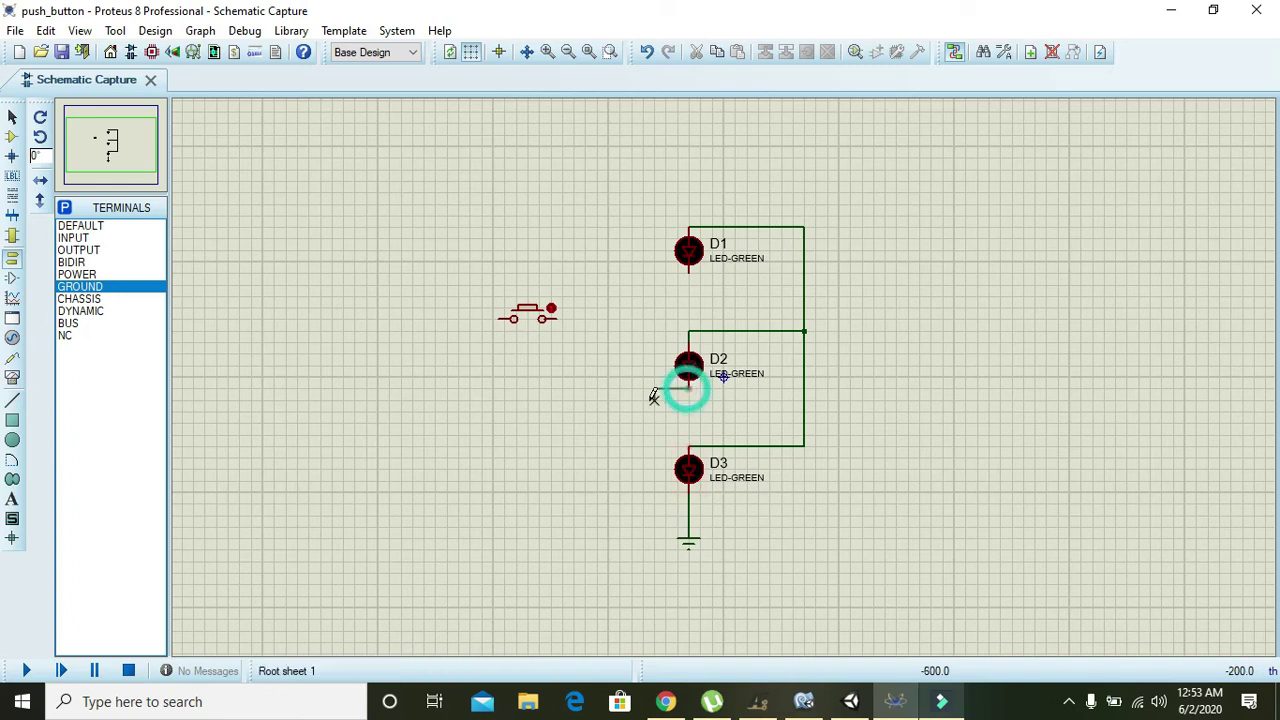
click(645, 400)
click(688, 516)
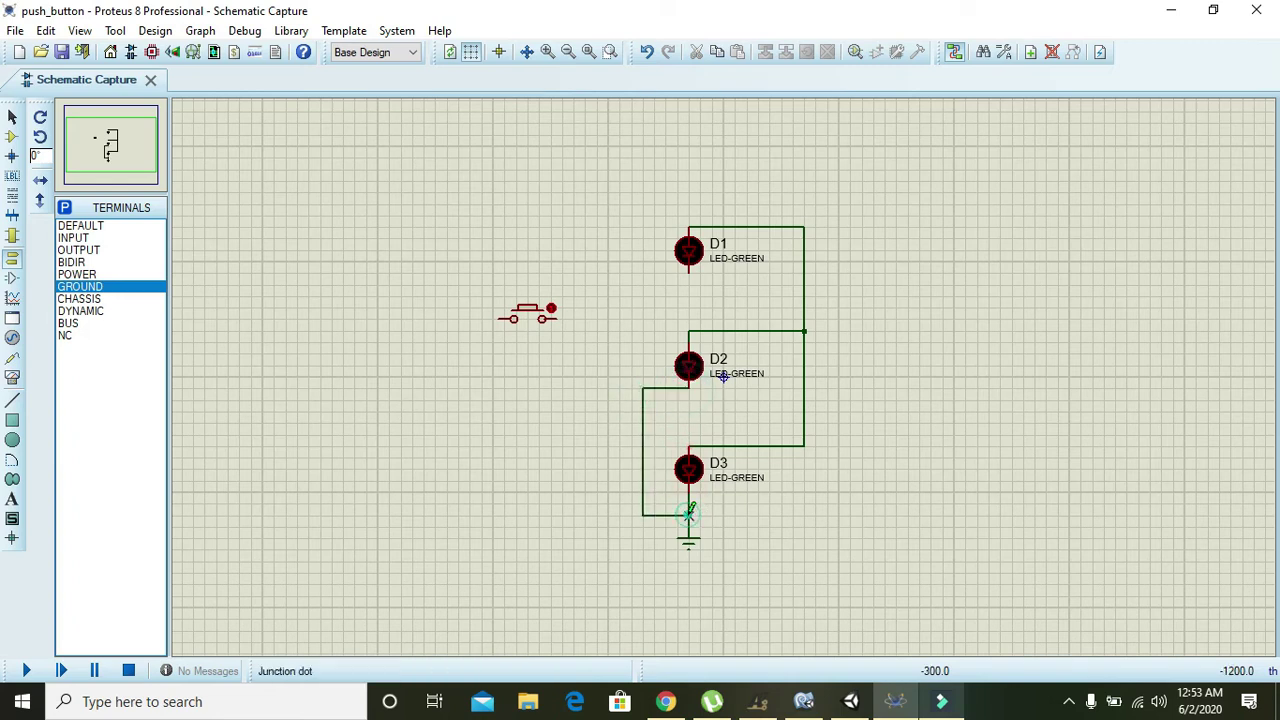
click(688, 270)
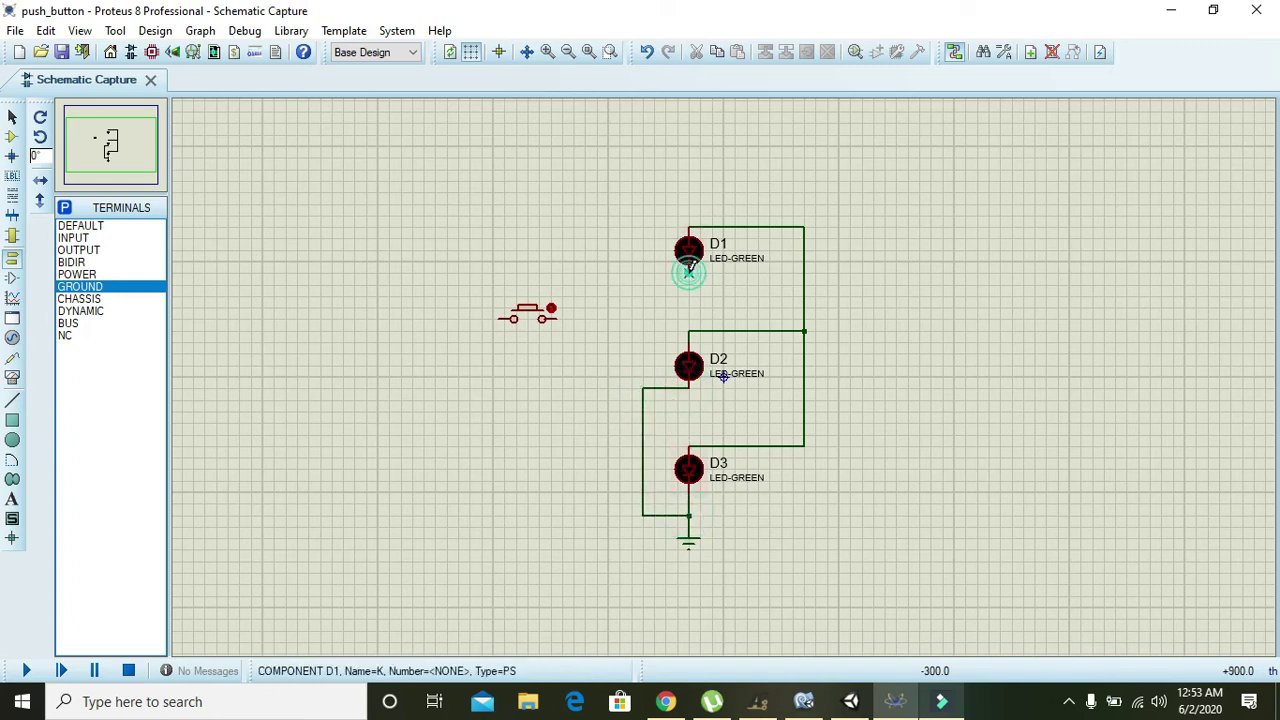
click(628, 320)
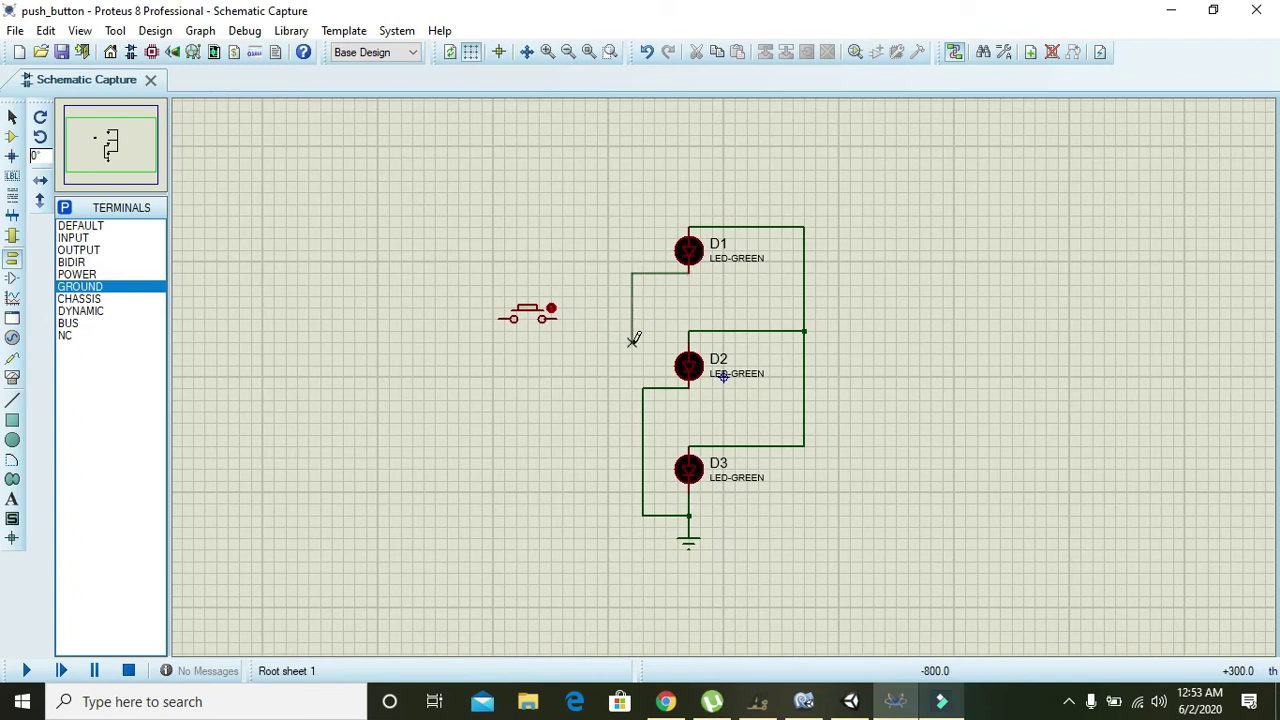
Join D1's cathode wire and the push button's right pin to the vertical cathode wire.
click(643, 388)
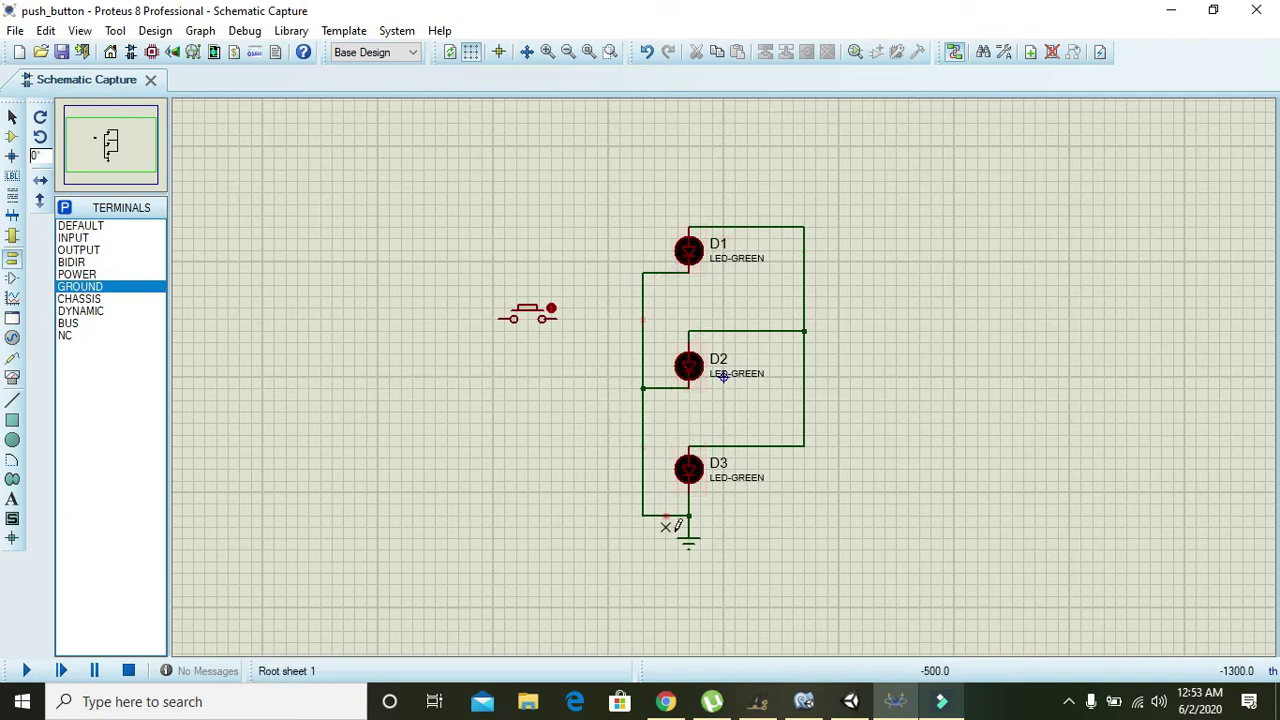
click(557, 318)
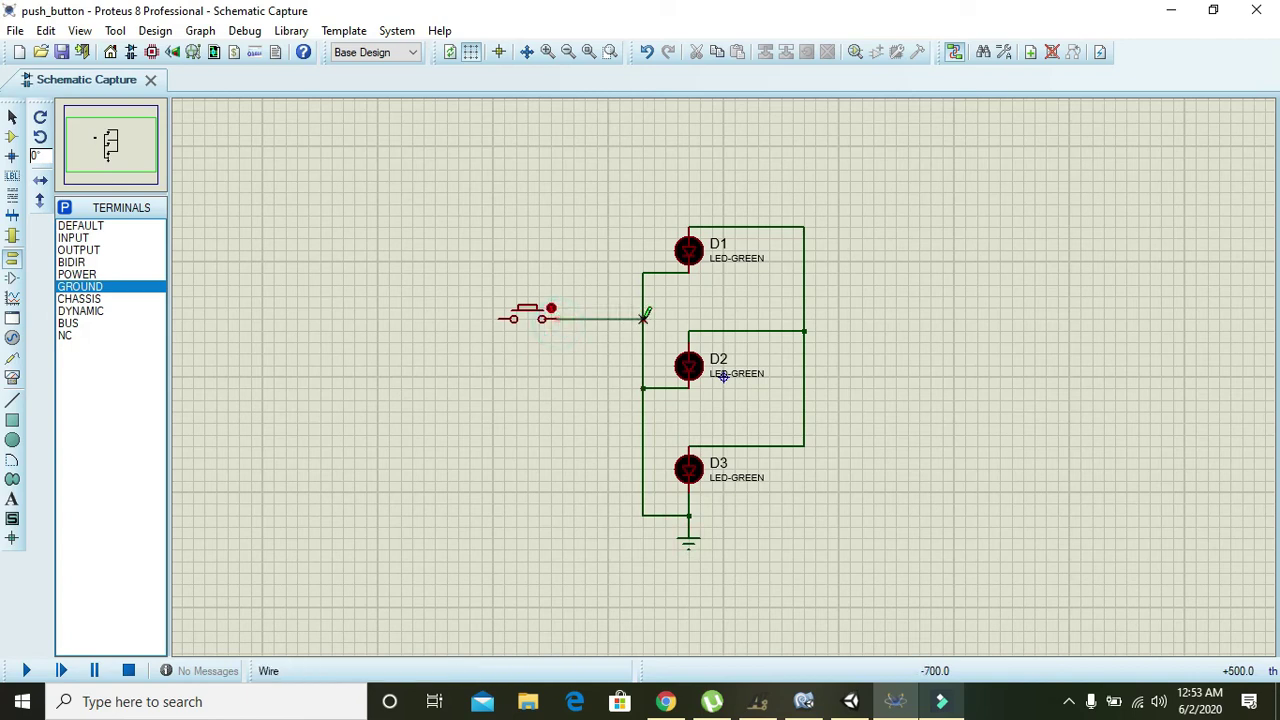
click(644, 318)
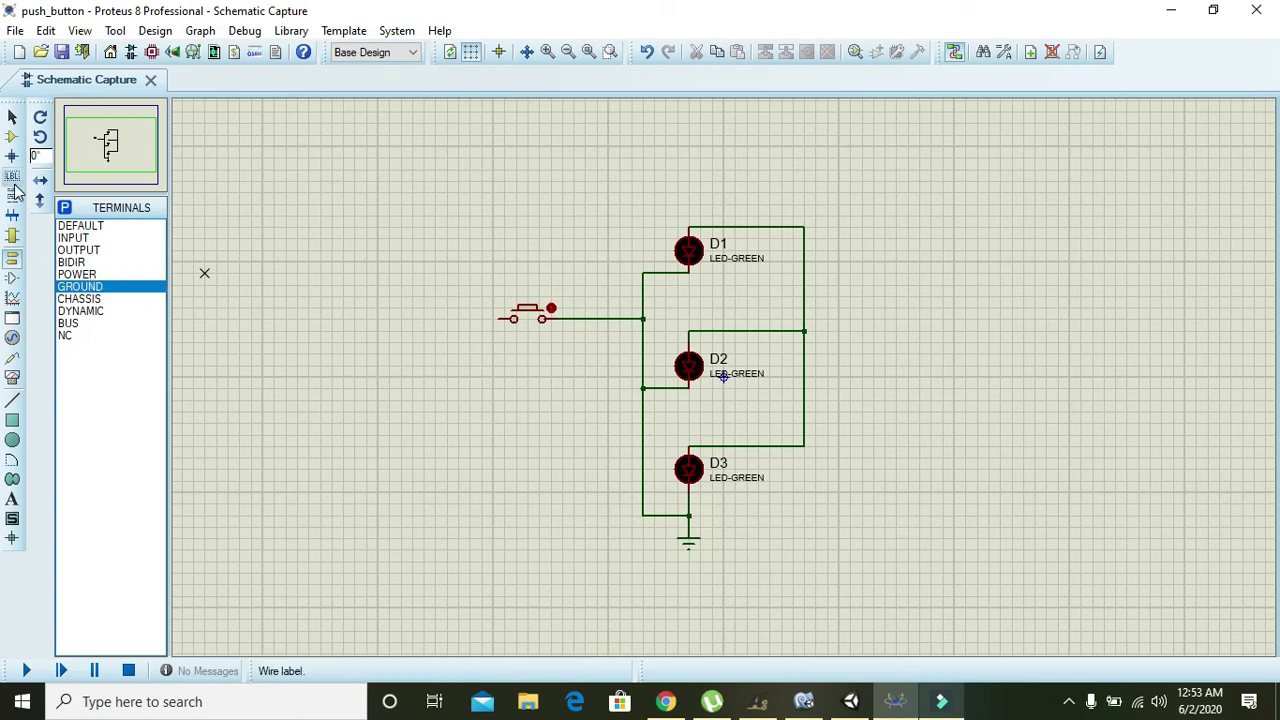
click(12, 136)
Search 'battery', add the CELL part and place BAT1 left of the push button.
click(63, 209)
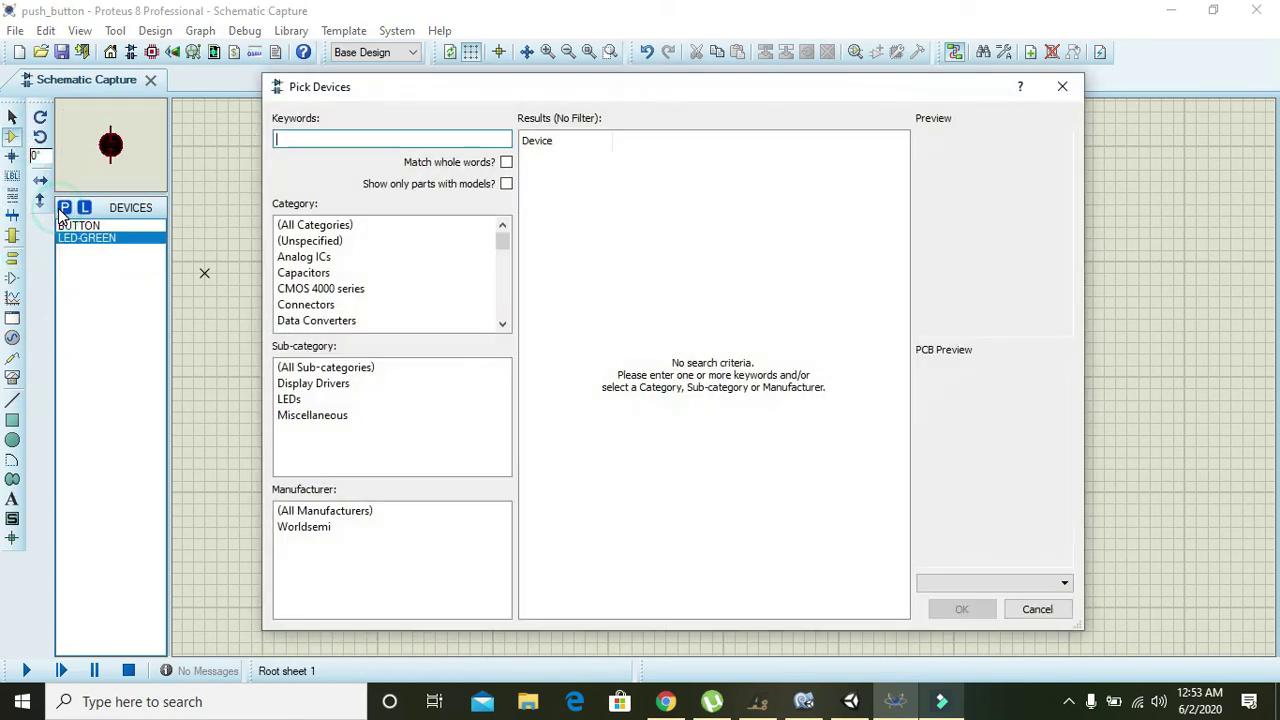
text(battery)
click(637, 178)
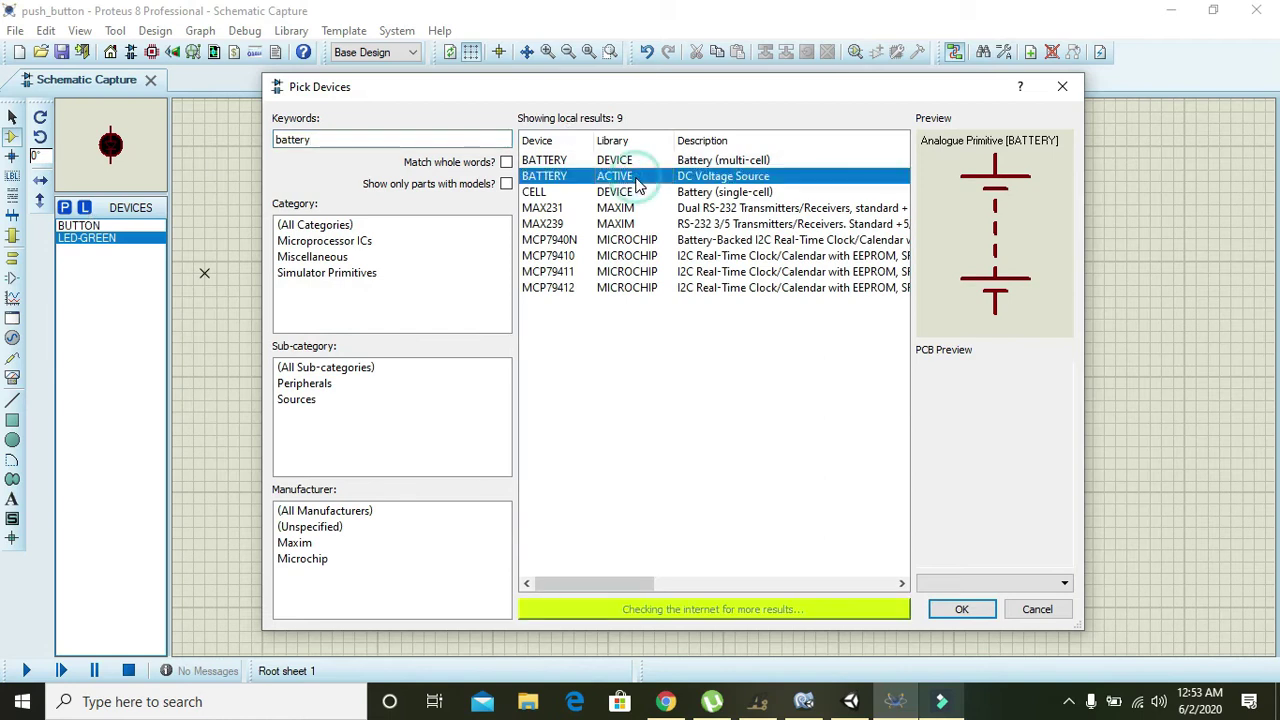
click(623, 192)
click(978, 607)
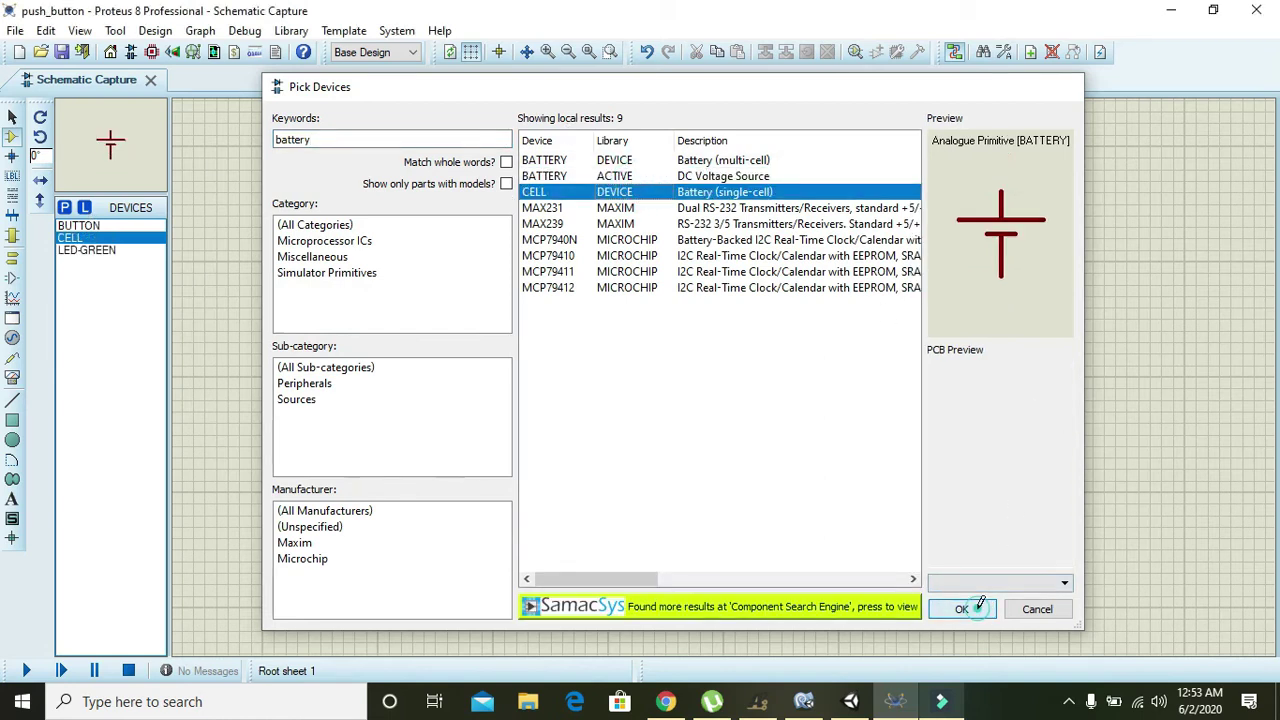
click(377, 346)
click(340, 310)
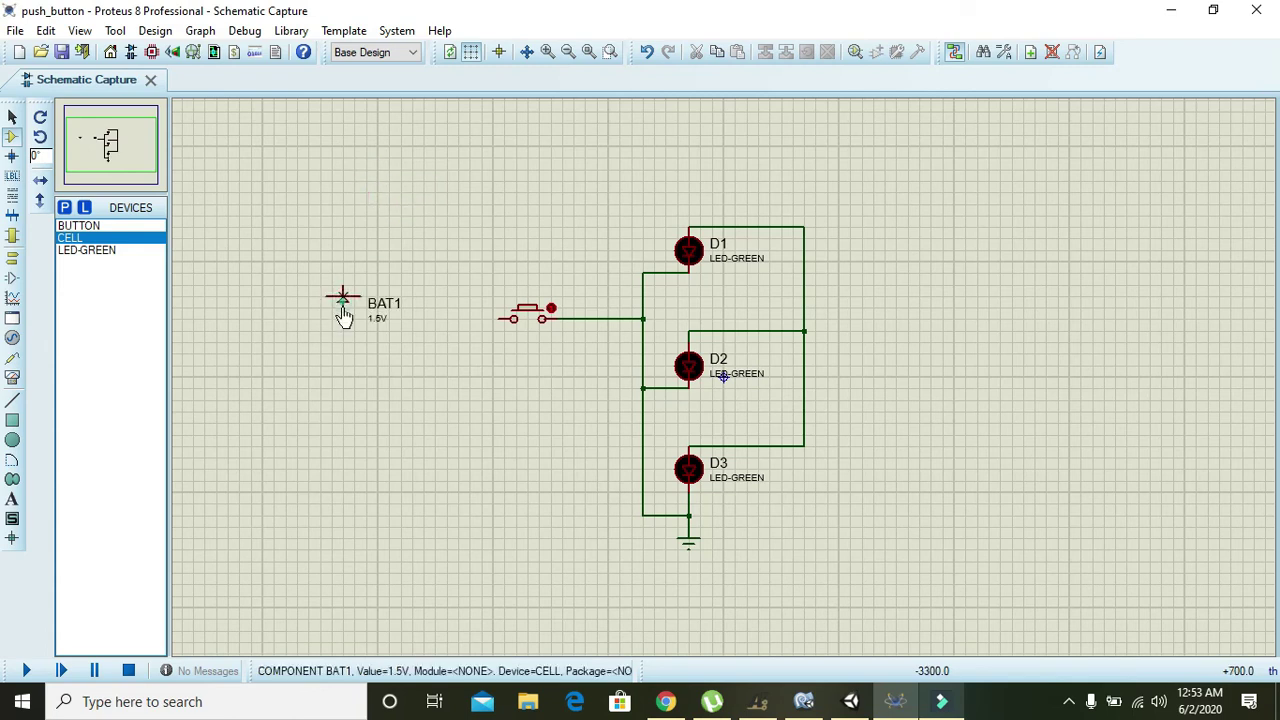
Wire BAT1's top terminal to the top of D1 and the LED anodes.
click(343, 288)
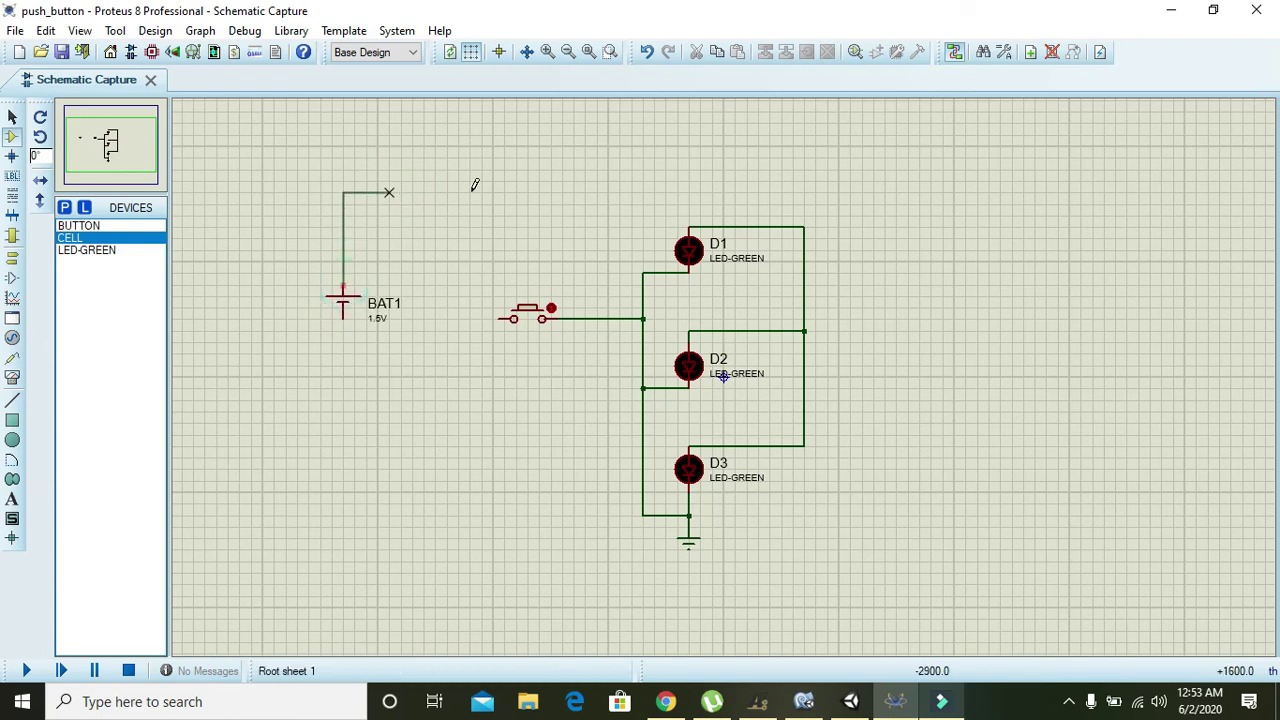
click(689, 226)
scroll(689, 224, down, 1)
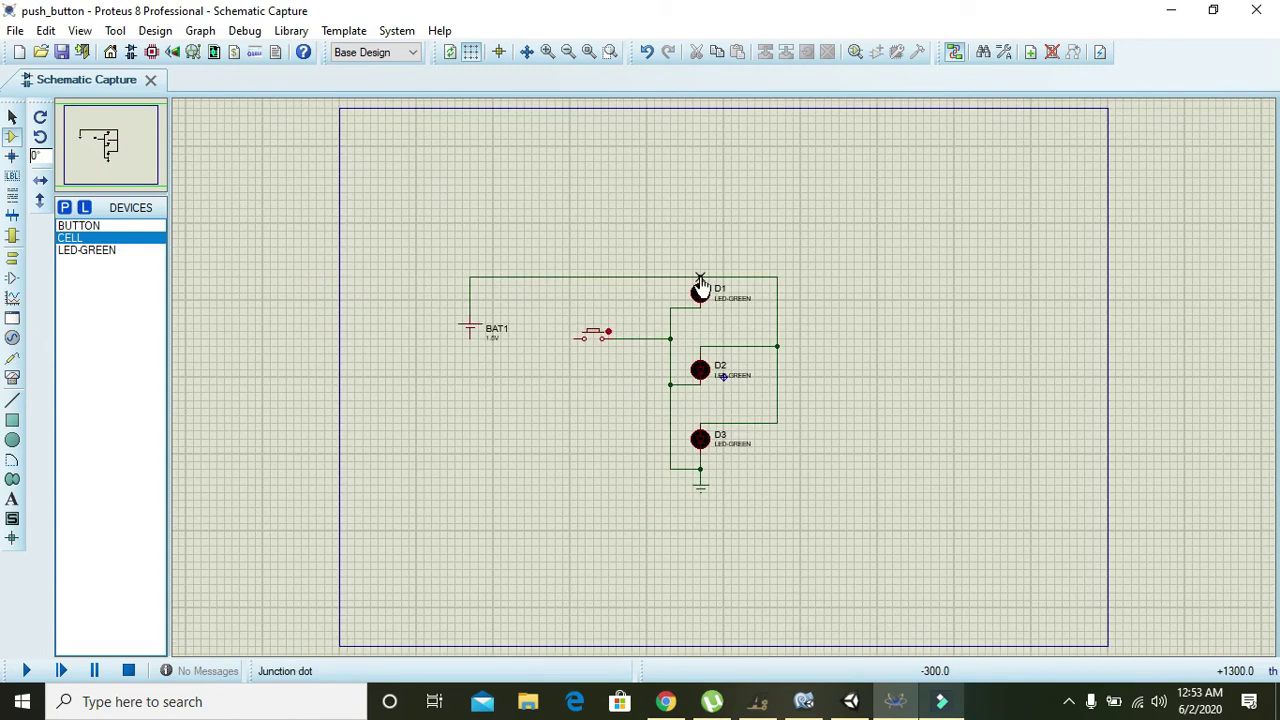
scroll(700, 283, up, 1)
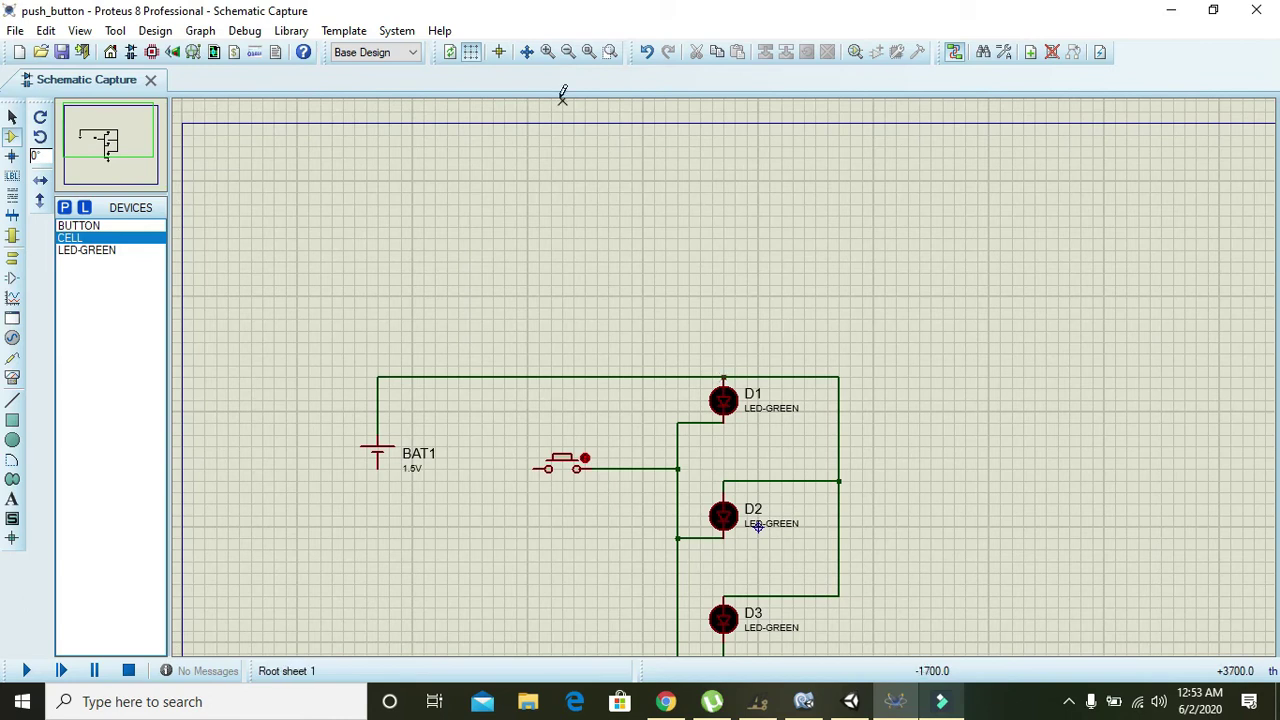
click(546, 54)
drag(583, 189, 700, 662)
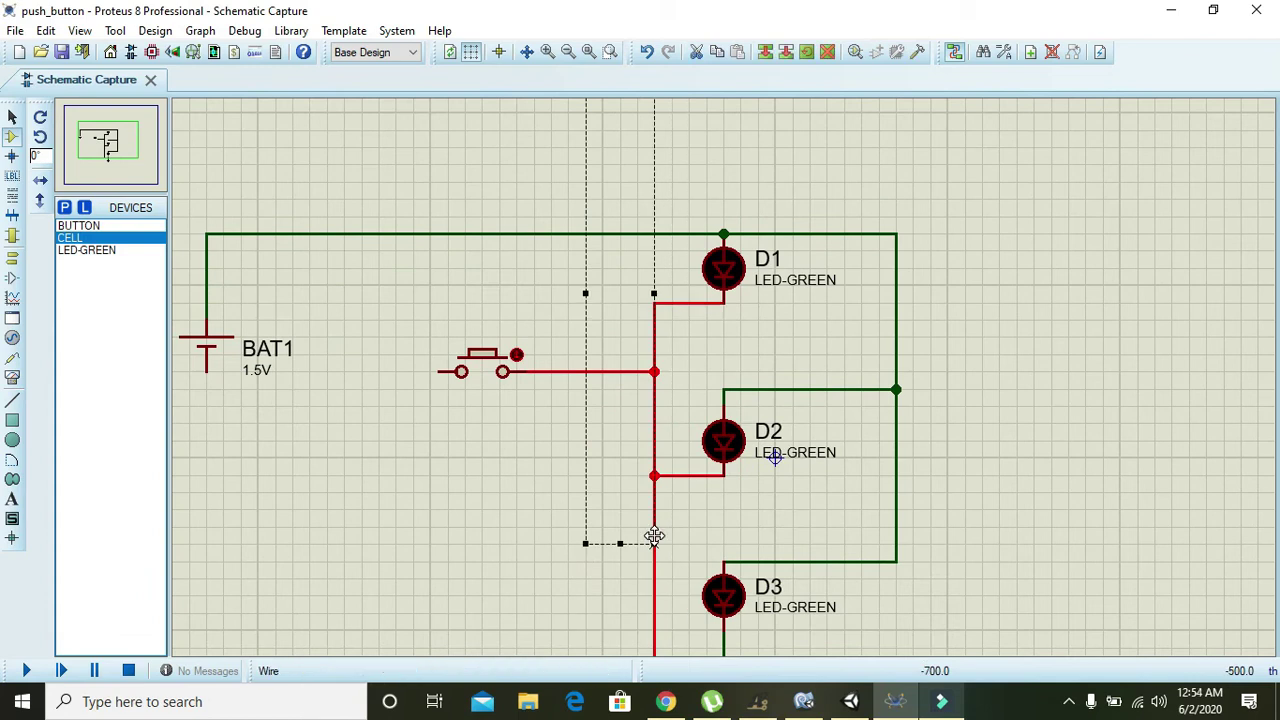
click(569, 50)
click(930, 394)
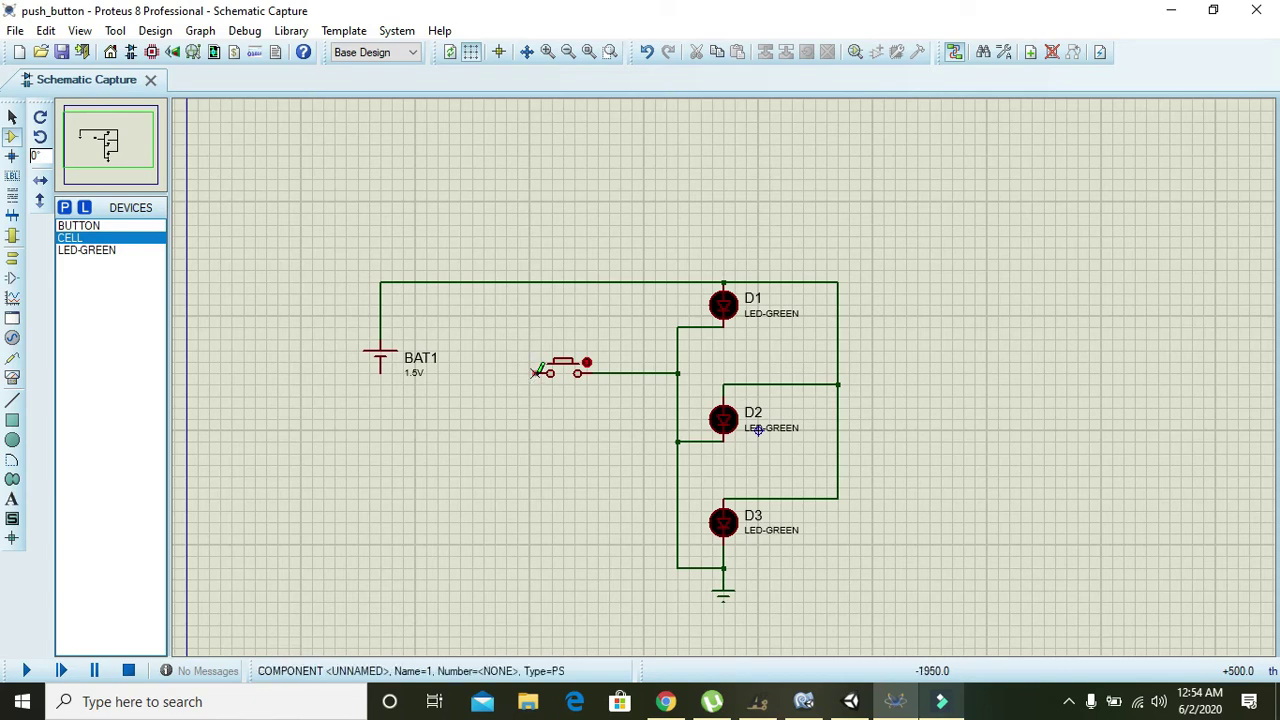
Wire the push button's left pin to BAT1's lower terminal.
click(540, 372)
click(472, 418)
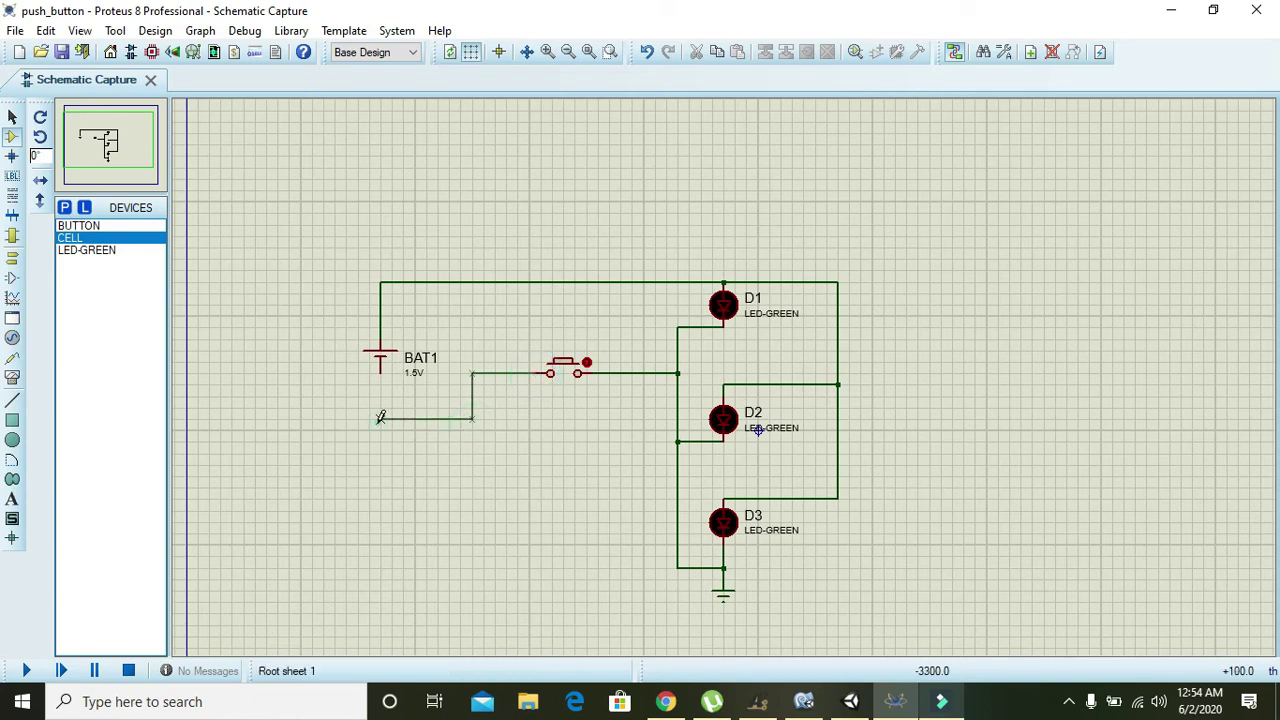
click(380, 370)
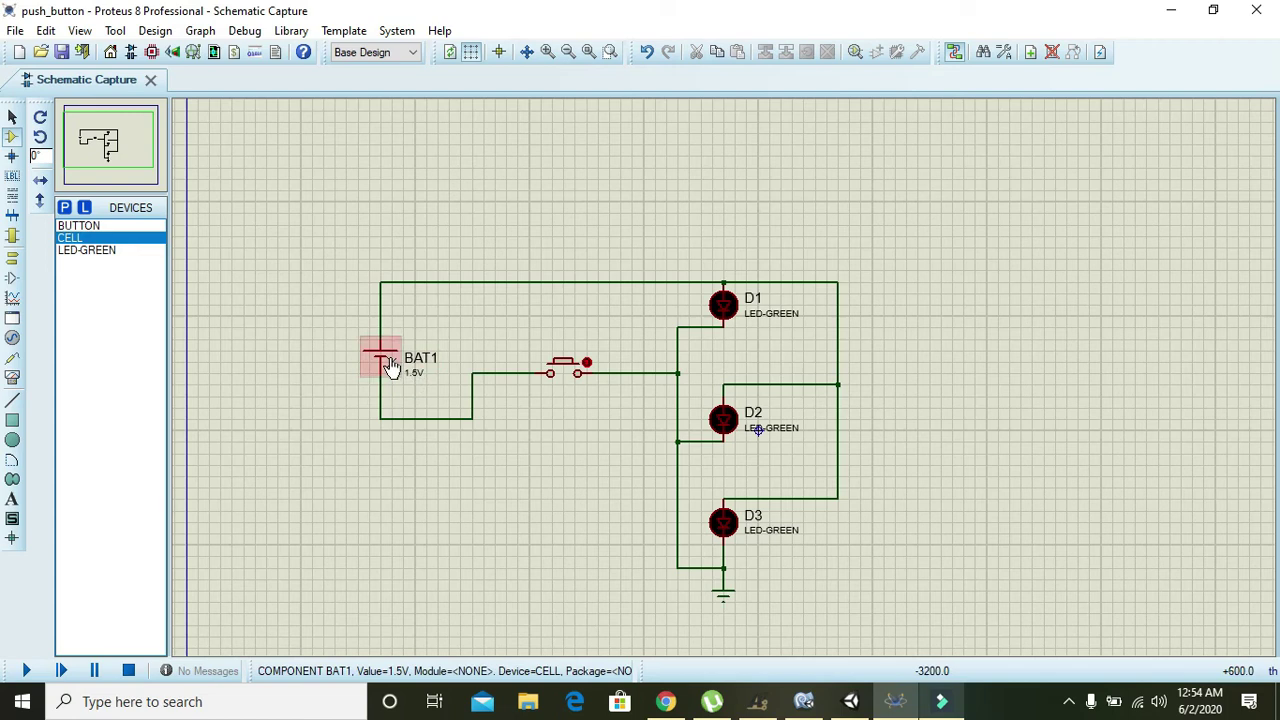
Check D1's forward voltage, then set BAT1's Voltage to 2.2V.
double_click(383, 365)
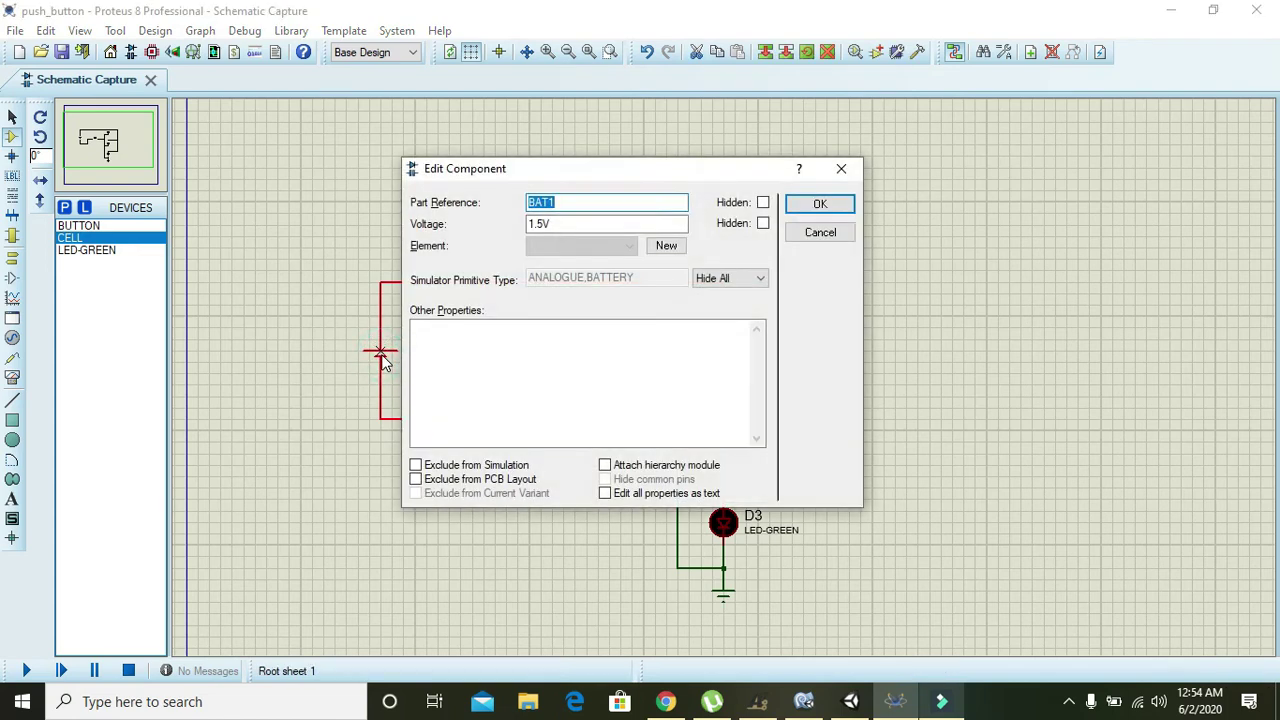
click(818, 238)
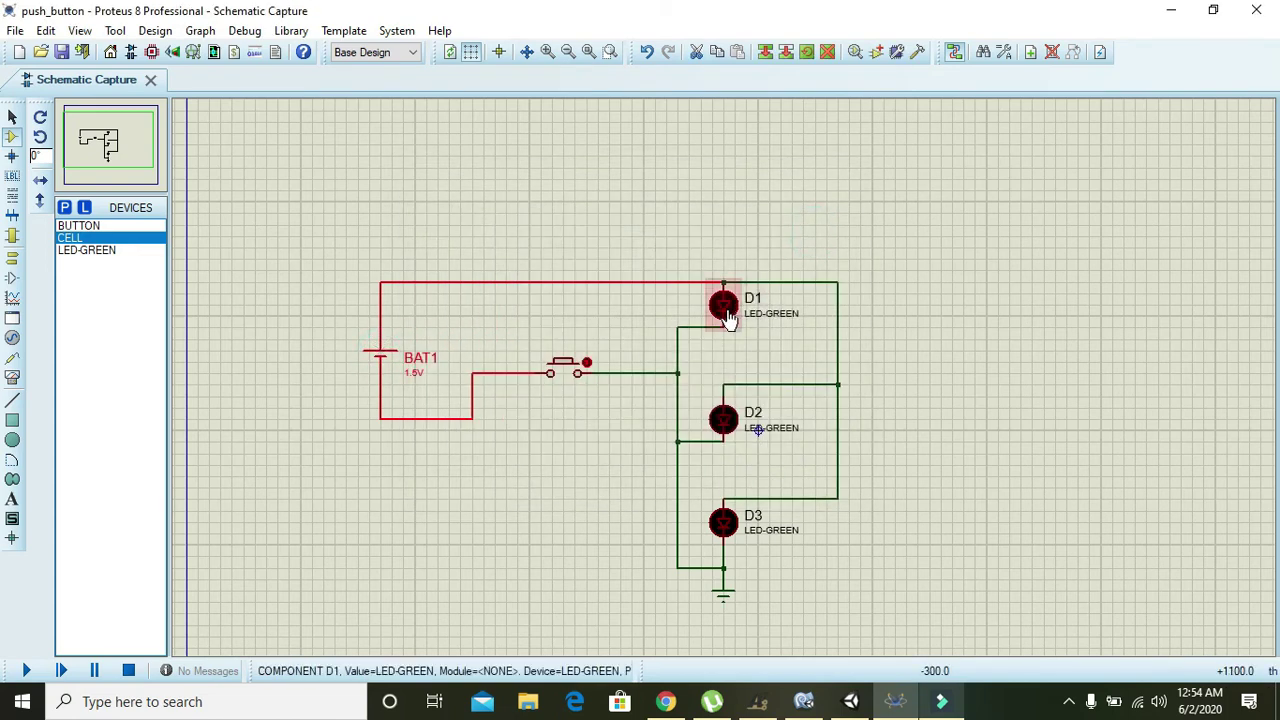
double_click(728, 306)
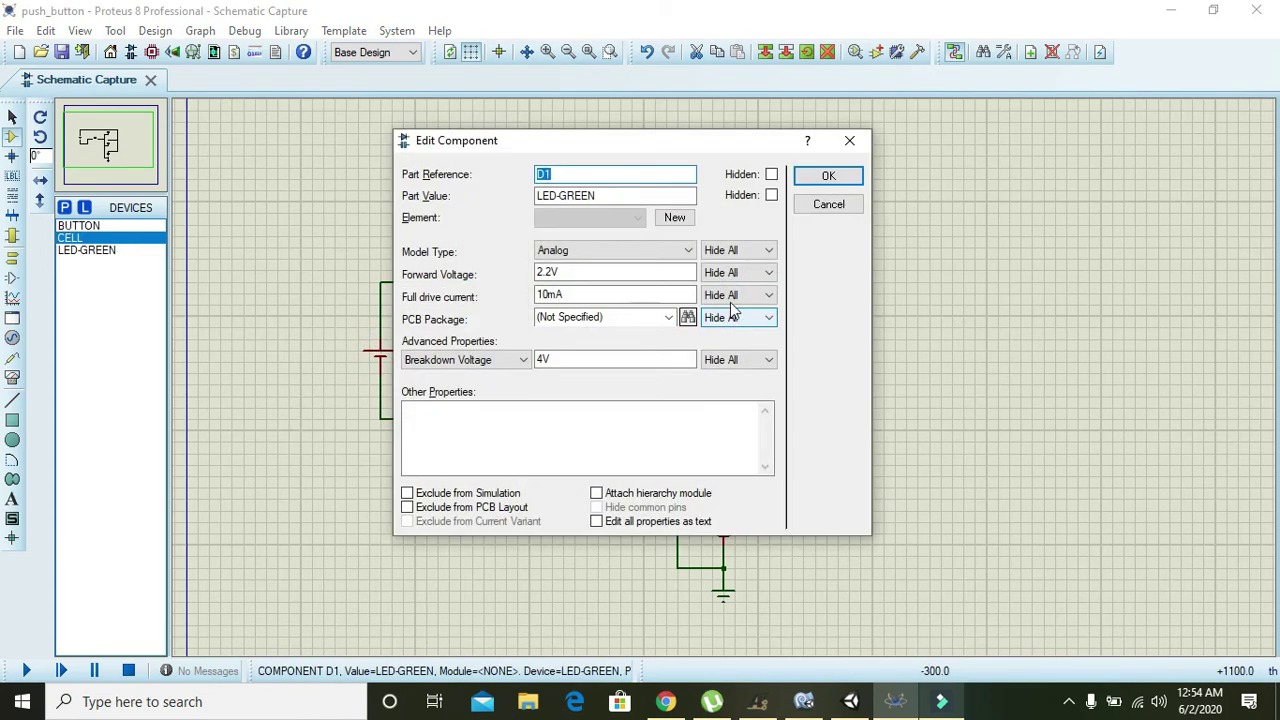
click(829, 205)
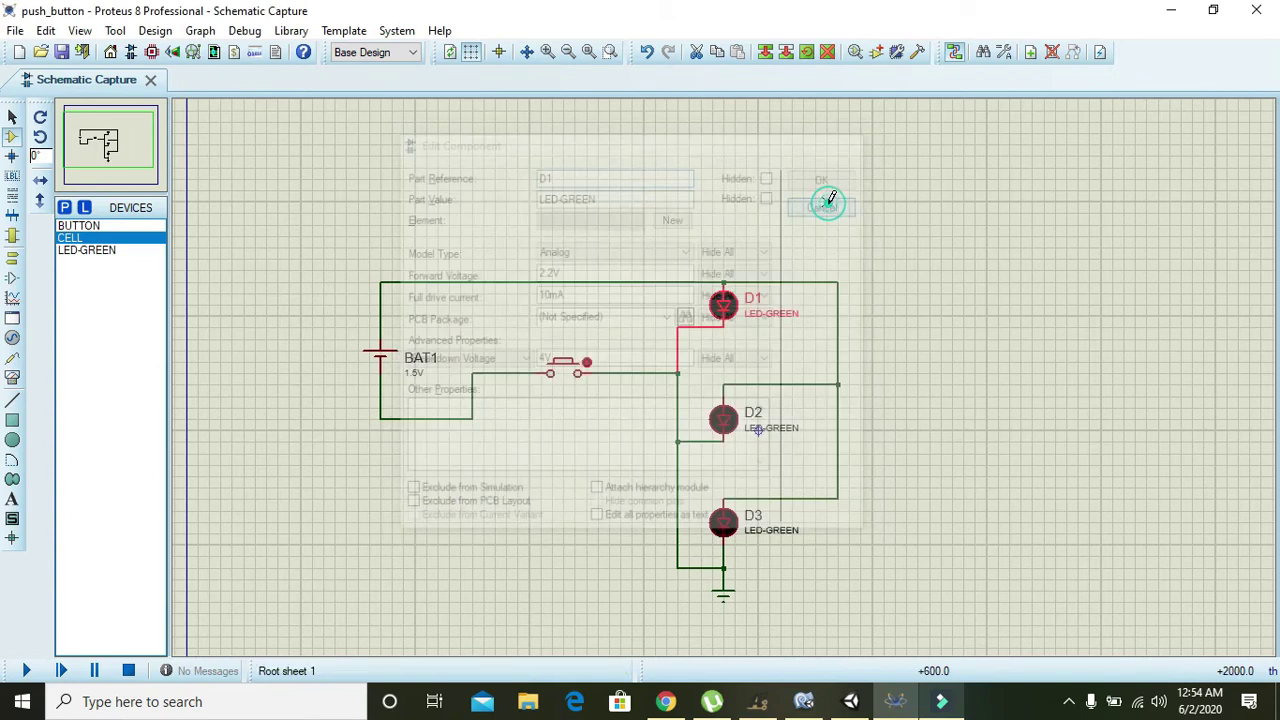
double_click(385, 365)
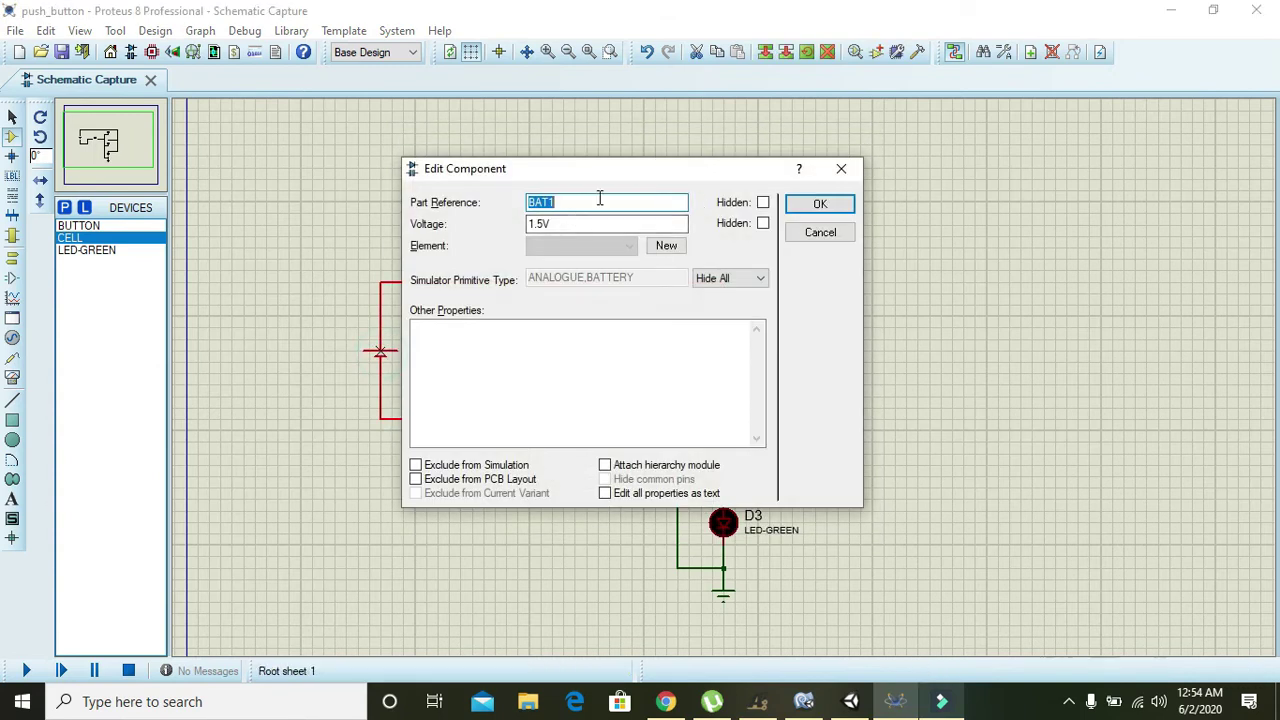
key(Tab)
text(2.2V)
click(820, 203)
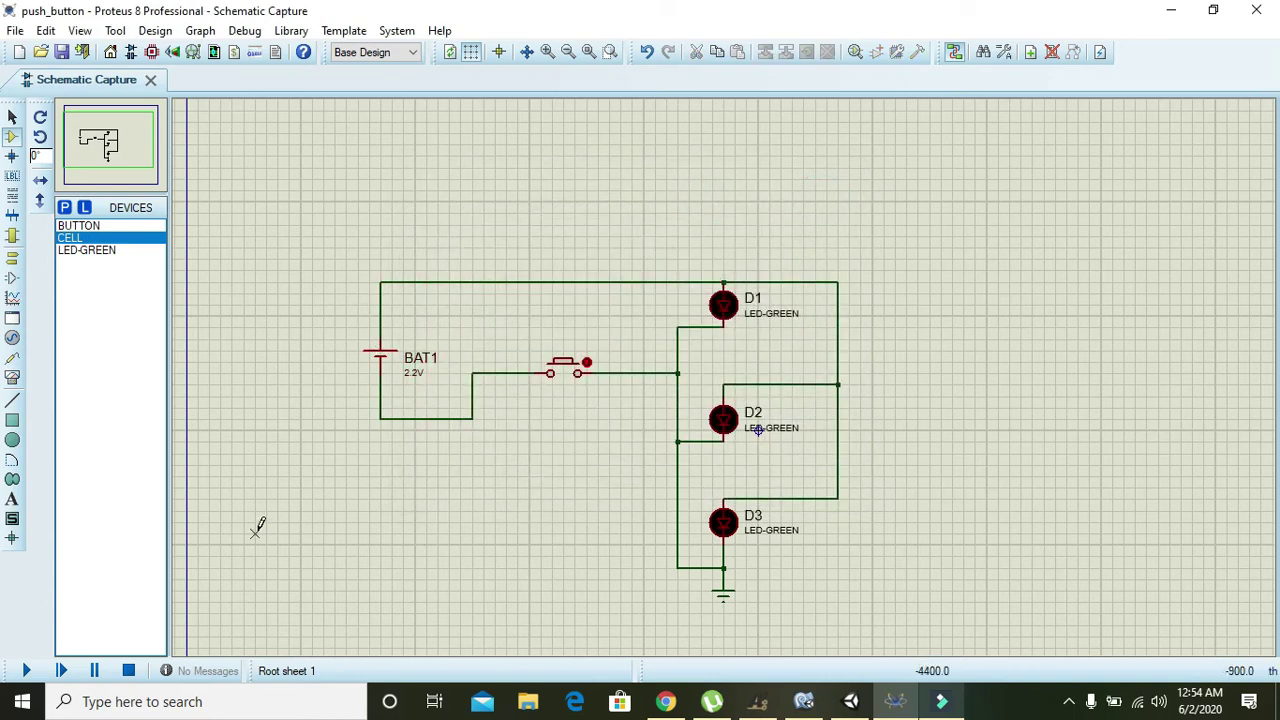
click(26, 671)
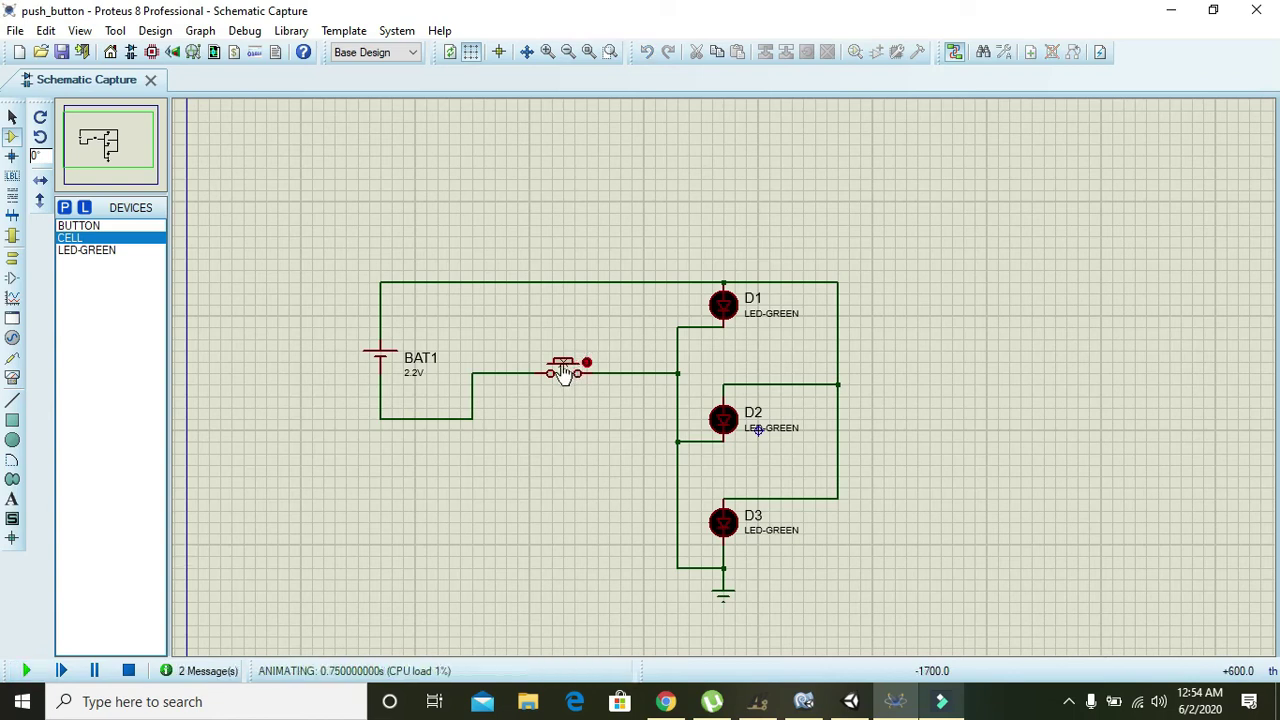
click(563, 368)
click(564, 371)
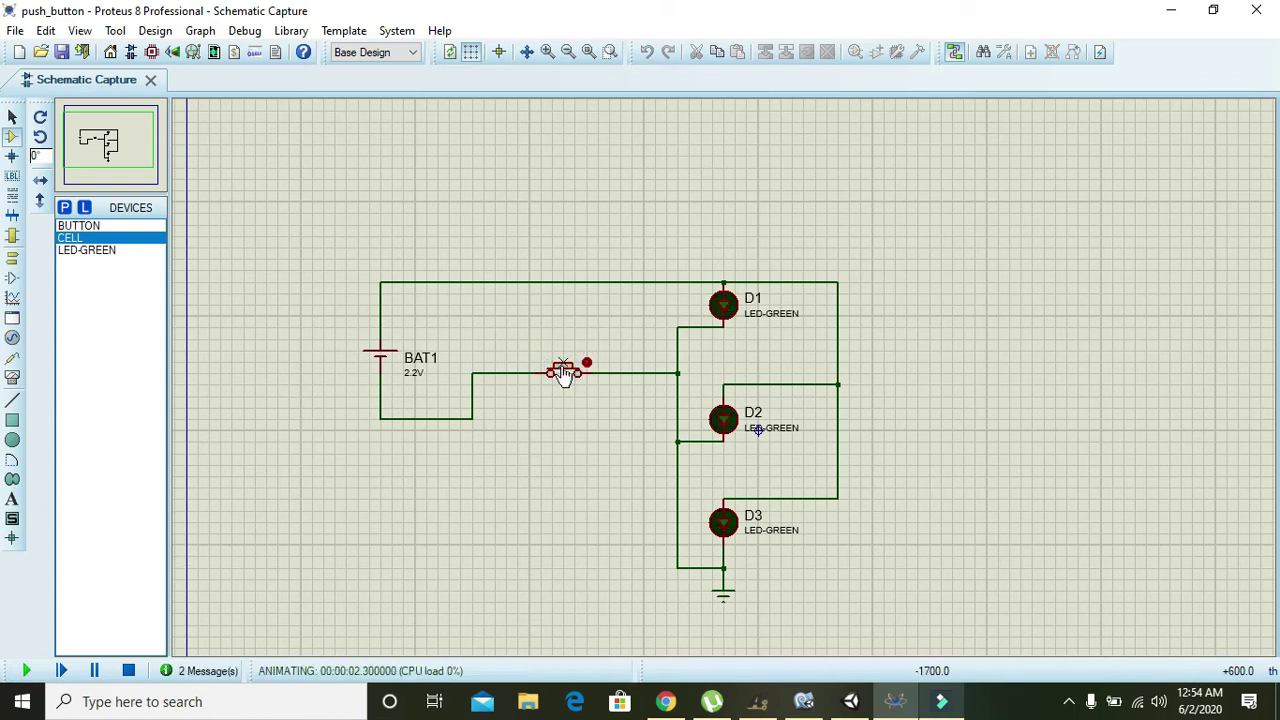
click(563, 370)
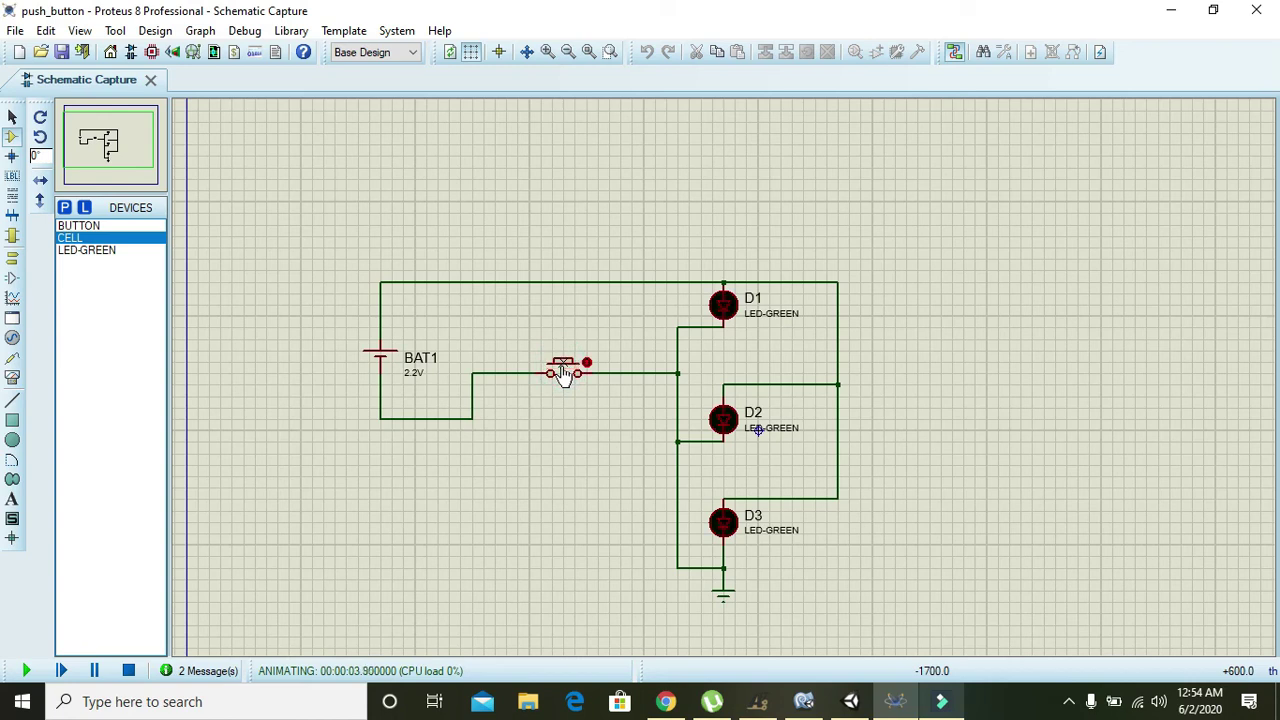
click(563, 370)
click(129, 672)
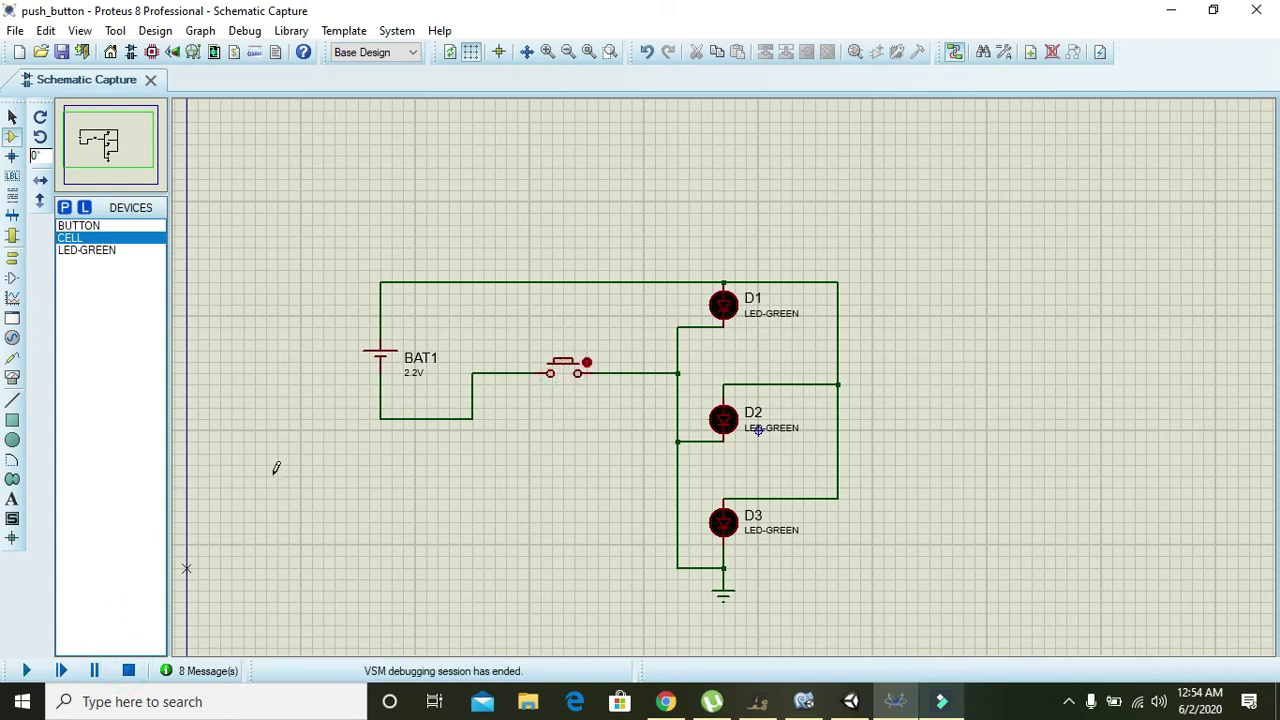
Edit BAT1's Voltage property from 2.2V to 2.5V.
double_click(381, 364)
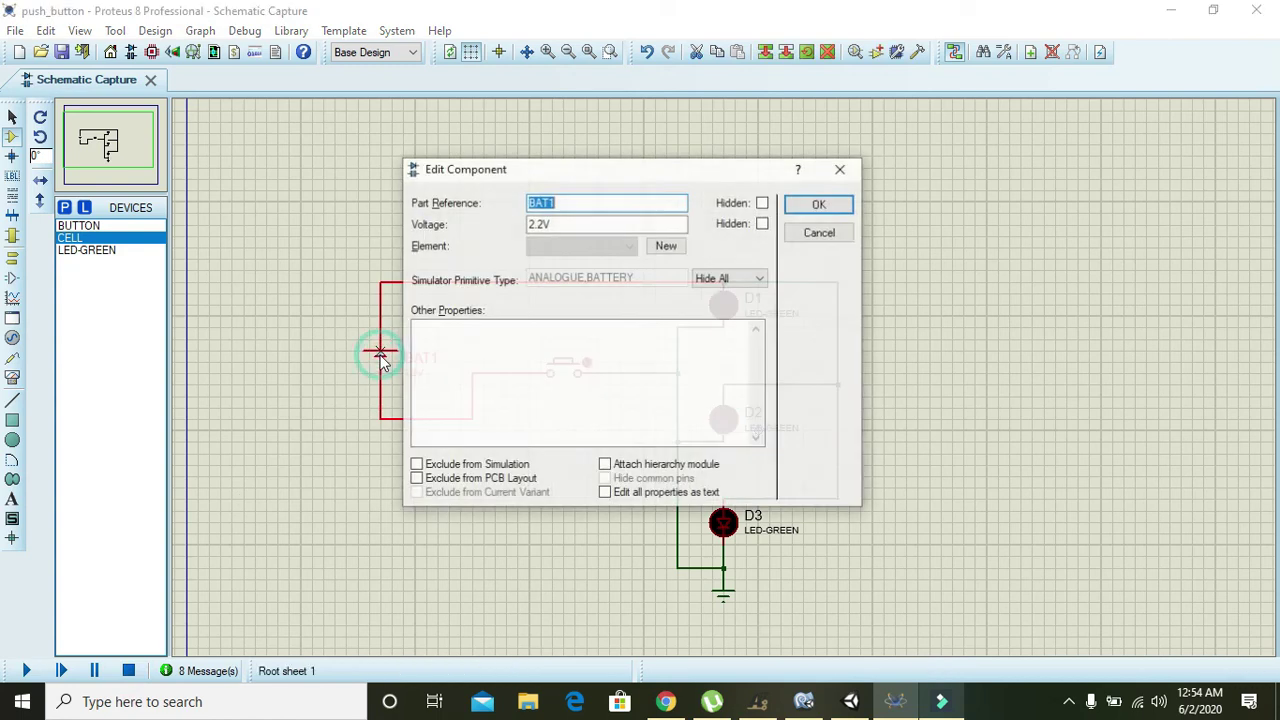
click(543, 224)
drag(543, 224, 537, 224)
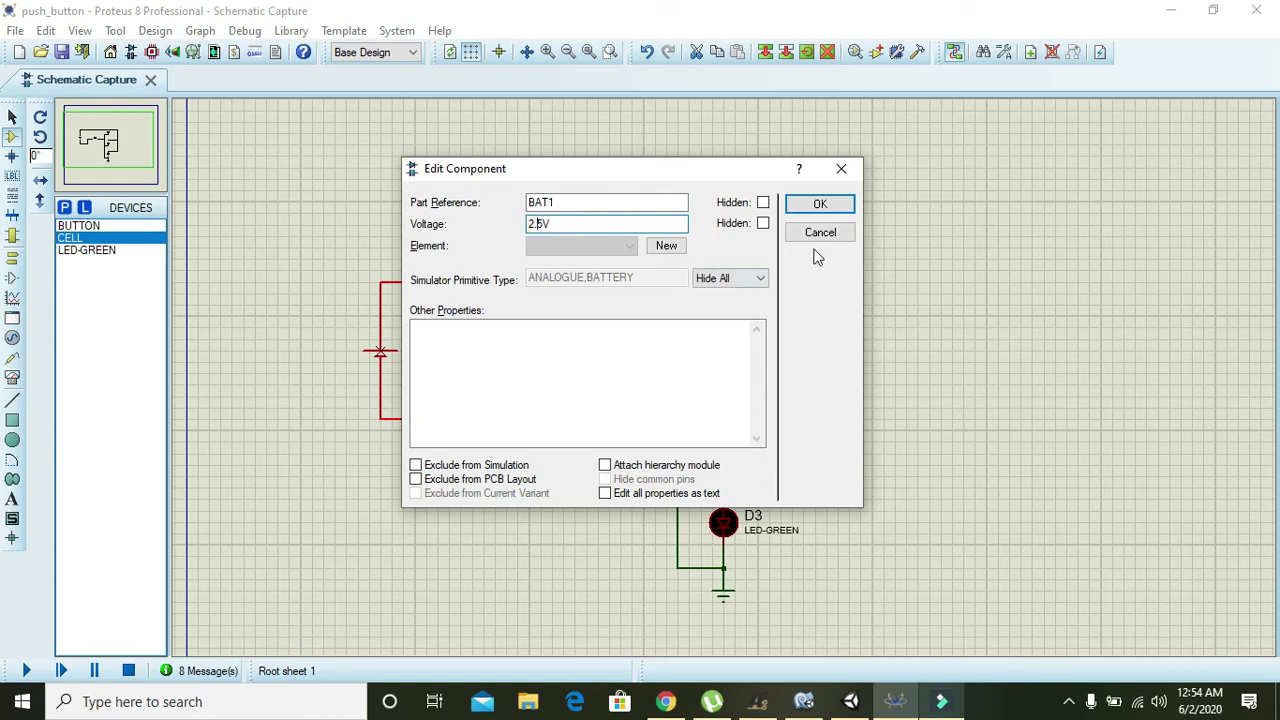
click(803, 205)
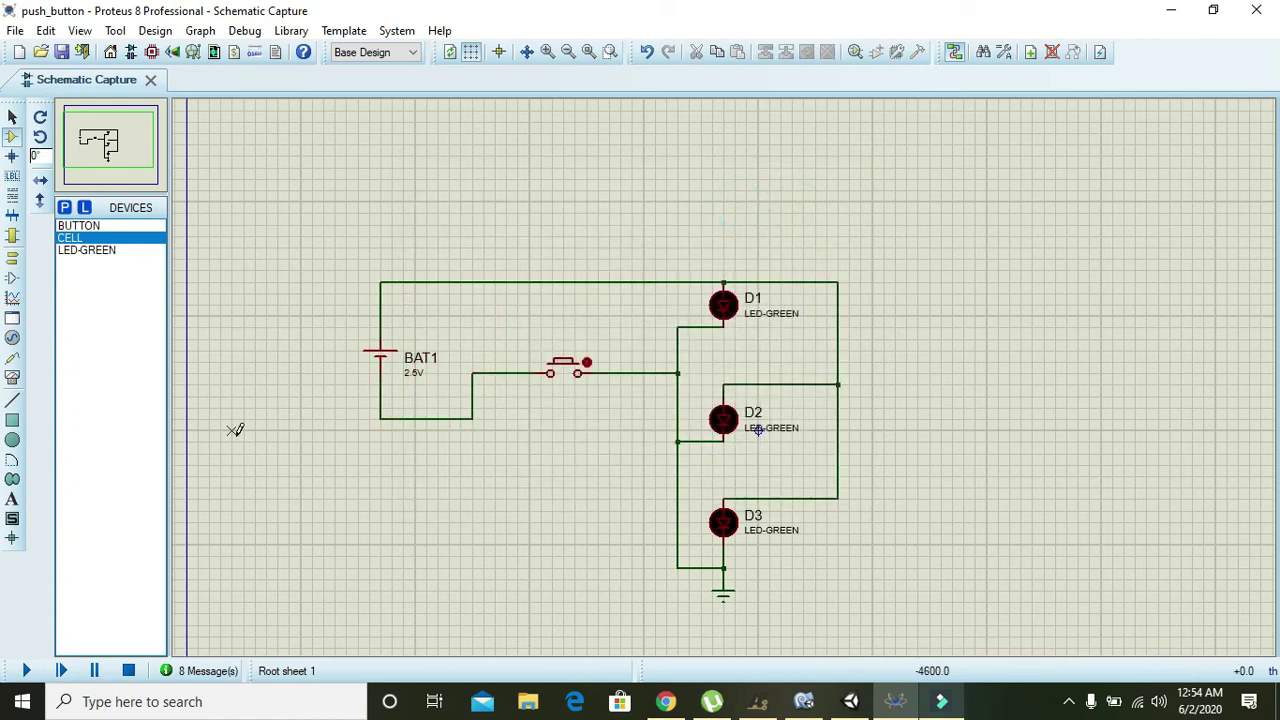
Run the simulation and press the push button to light D1–D3.
click(27, 671)
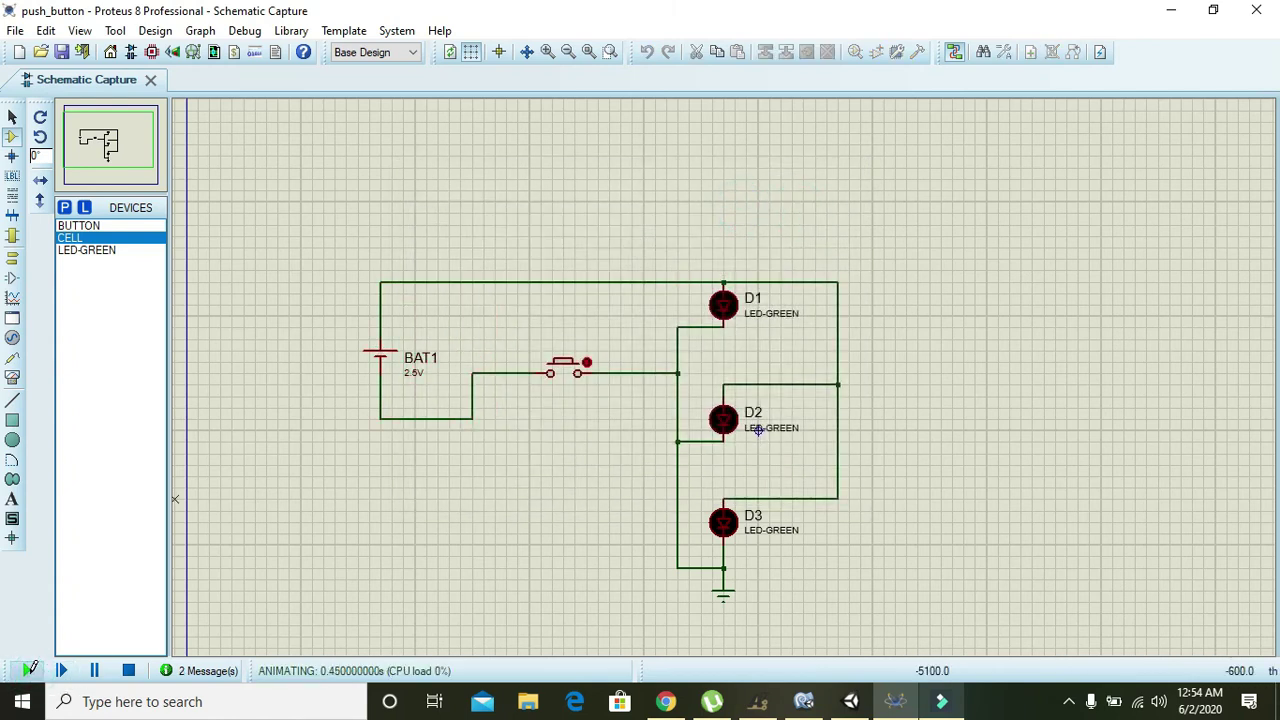
click(571, 374)
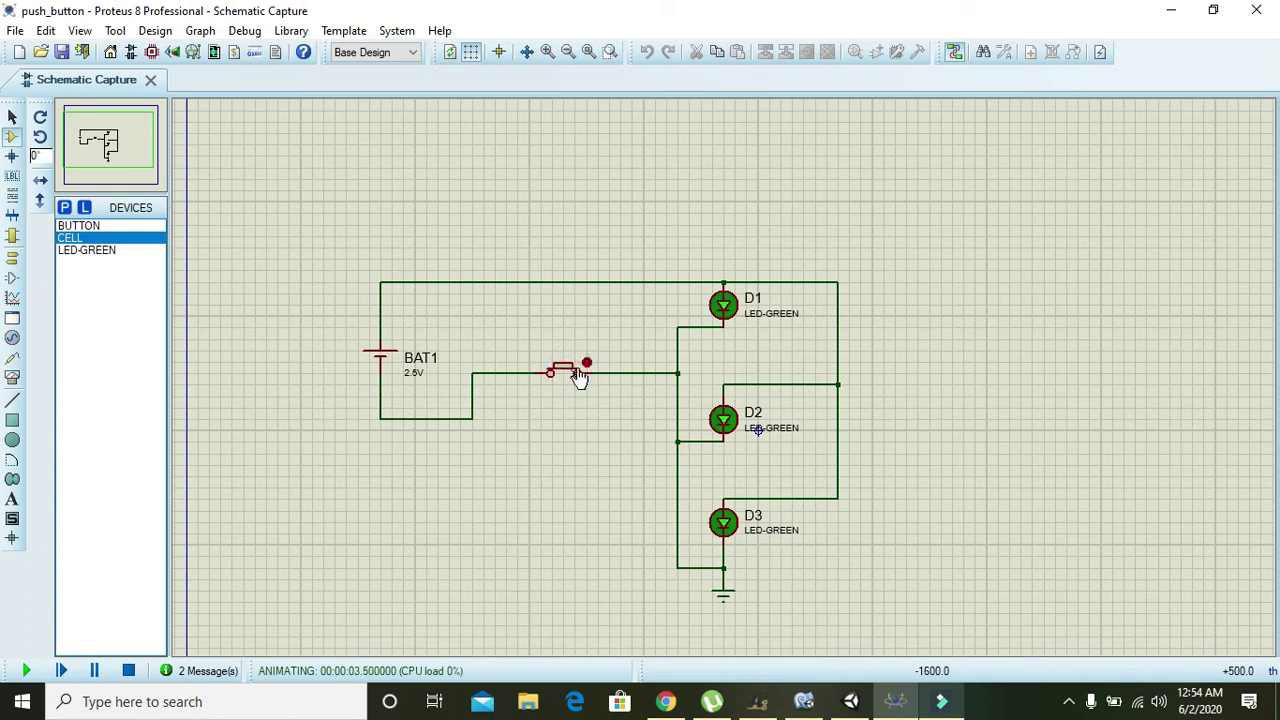
click(586, 363)
click(587, 362)
Press the push button repeatedly so the three green LEDs blink on and off.
click(588, 361)
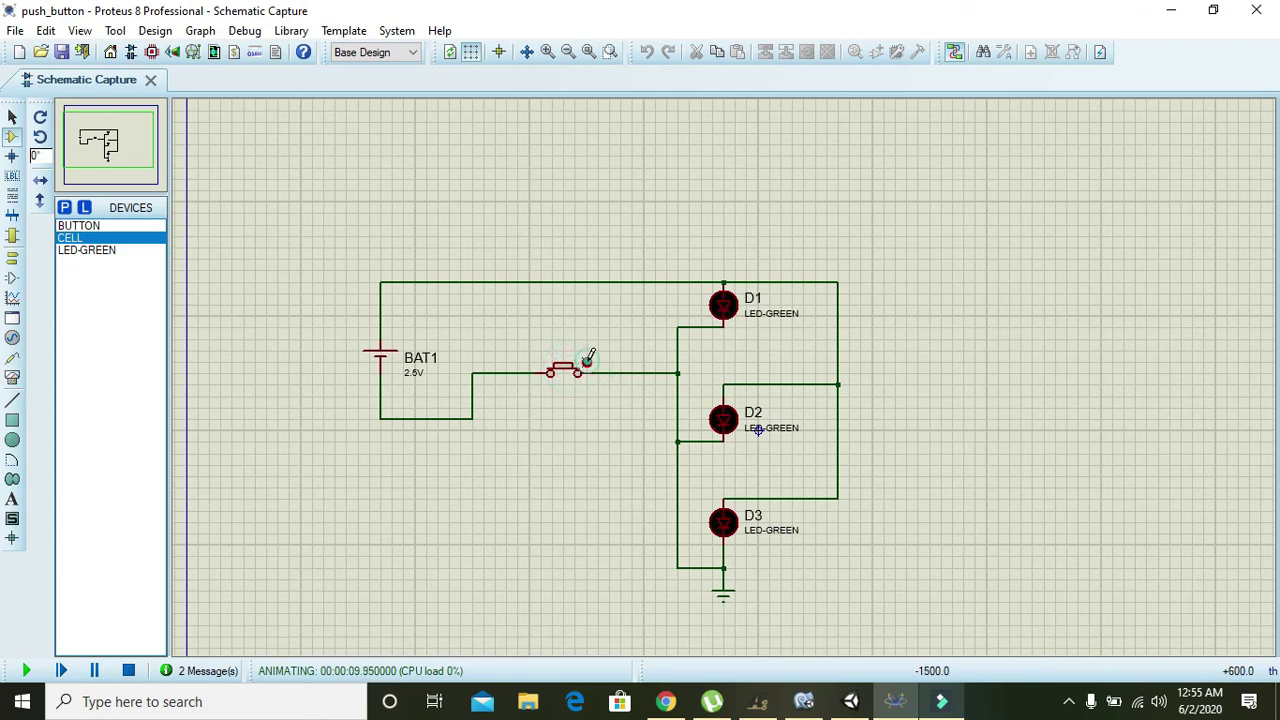
click(587, 362)
click(587, 362)
click(587, 362)
click(587, 362)
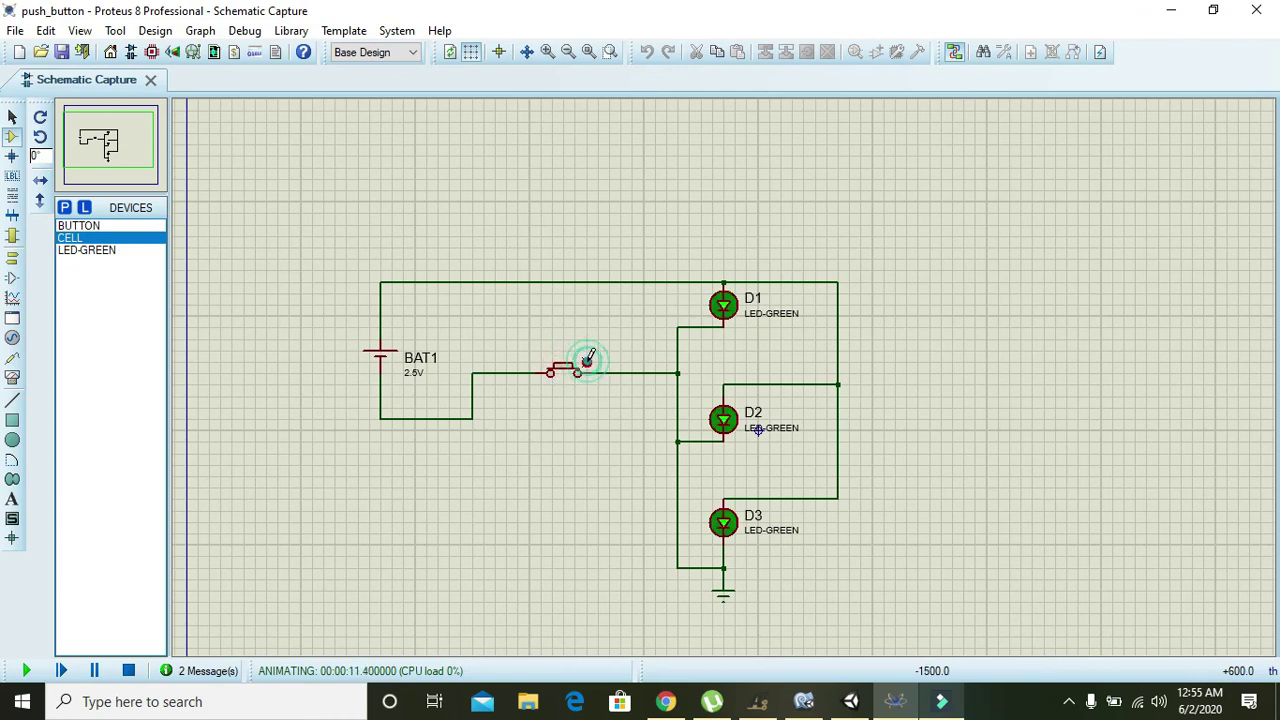
click(587, 360)
click(587, 360)
click(587, 360)
click(587, 360)
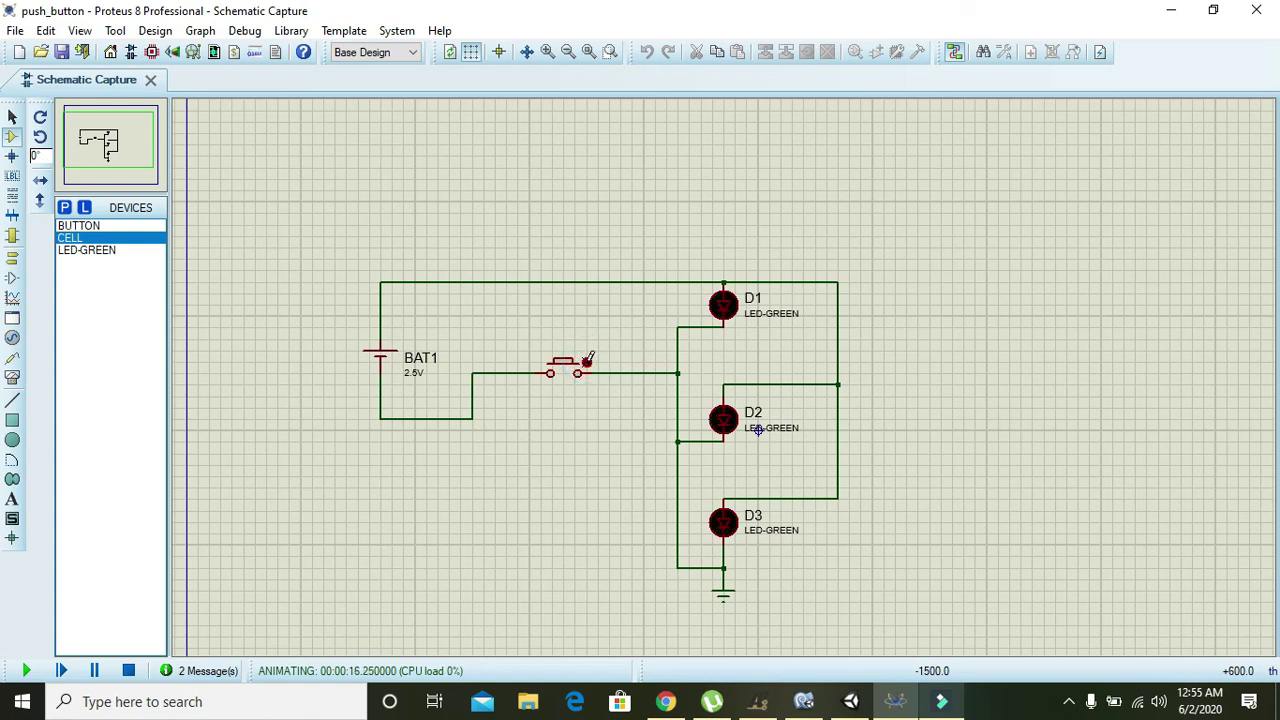
click(587, 362)
click(587, 362)
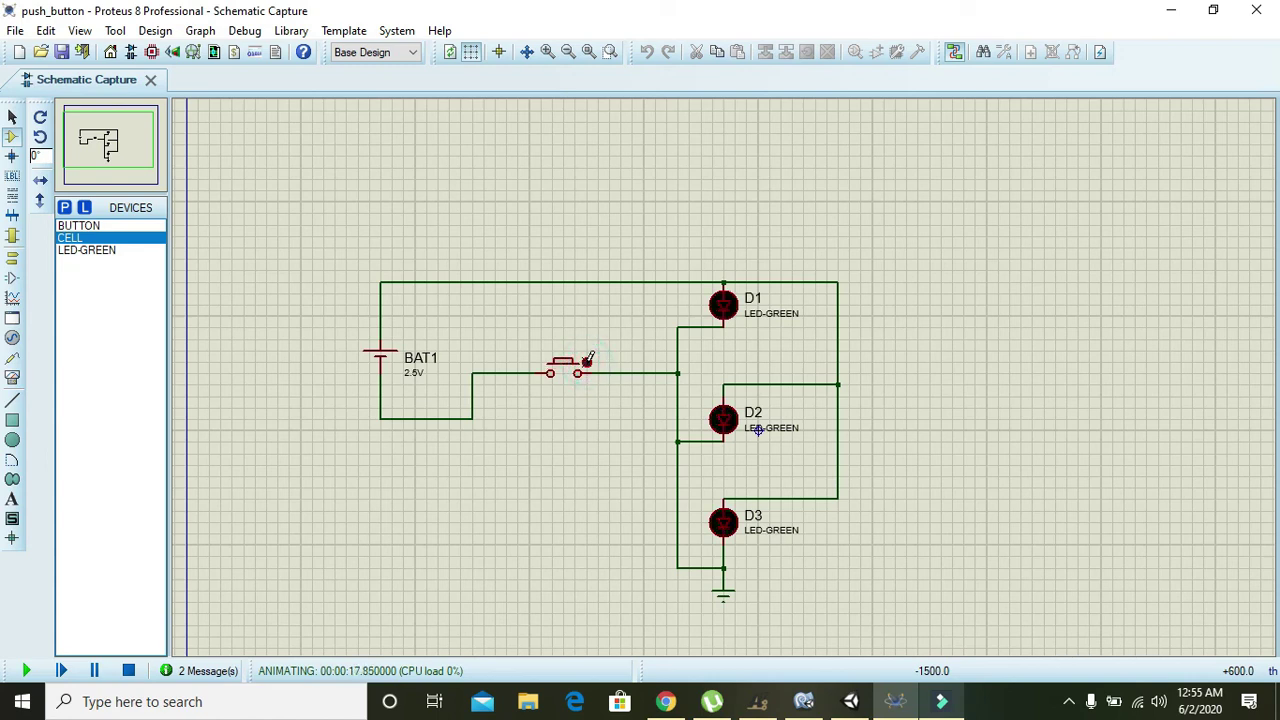